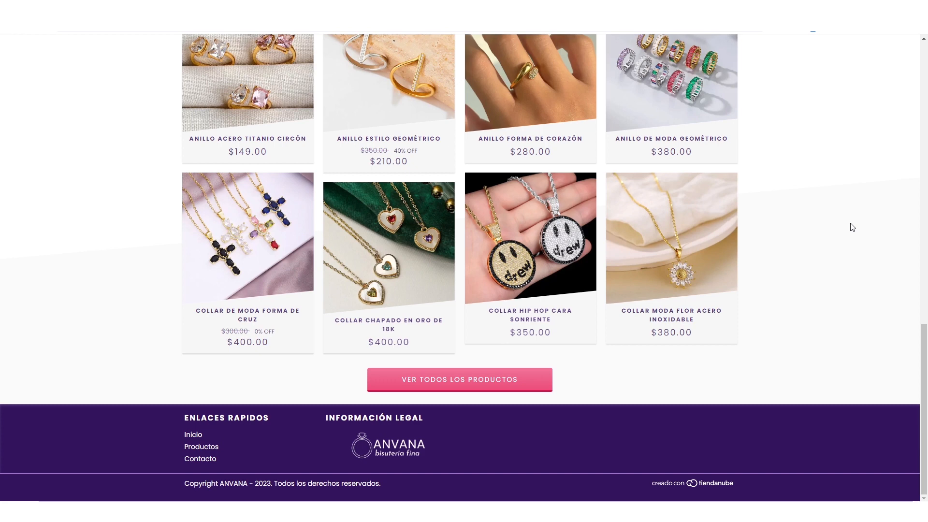
# Mark the Gratis plan among the Tiendanube pricing plans with a red arrow and start creating a free store with it
pyautogui.scroll(4, 852, 227)
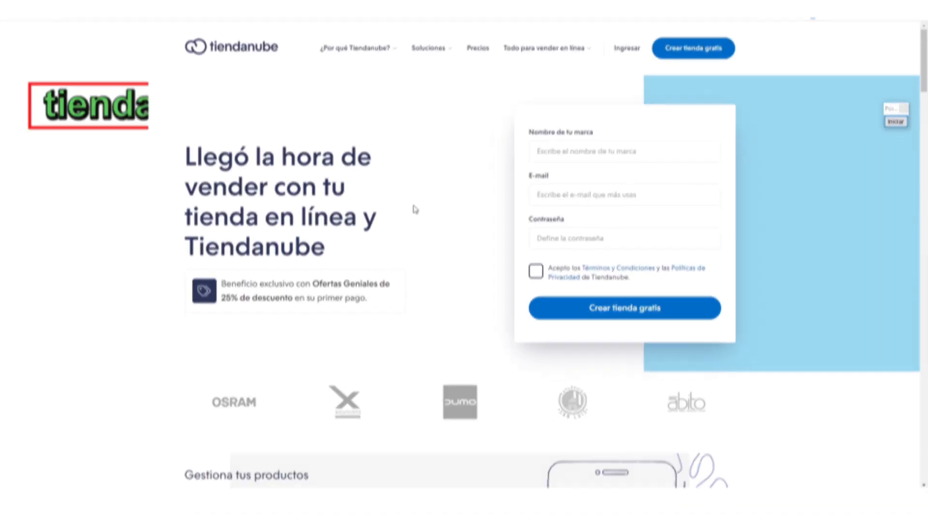
pyautogui.scroll(-5, 394, 201)
pyautogui.scroll(-10, 395, 203)
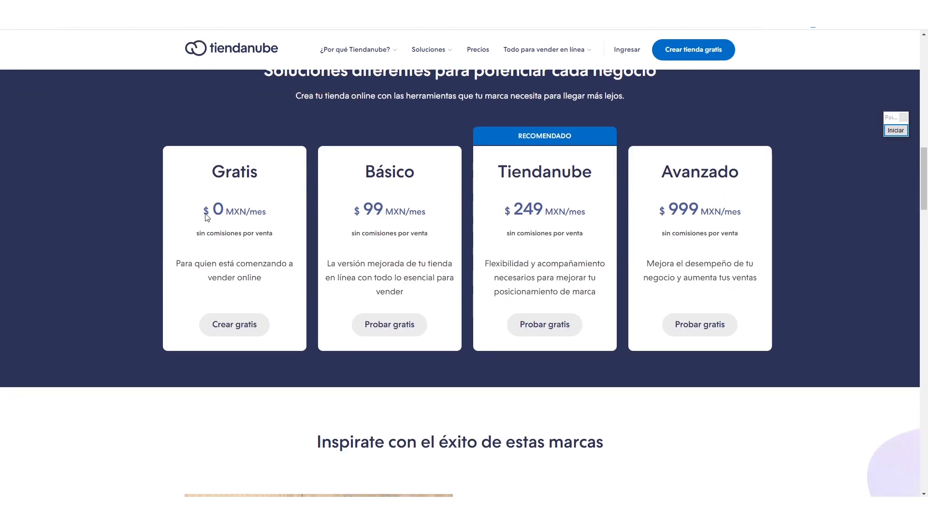
pyautogui.click(896, 130)
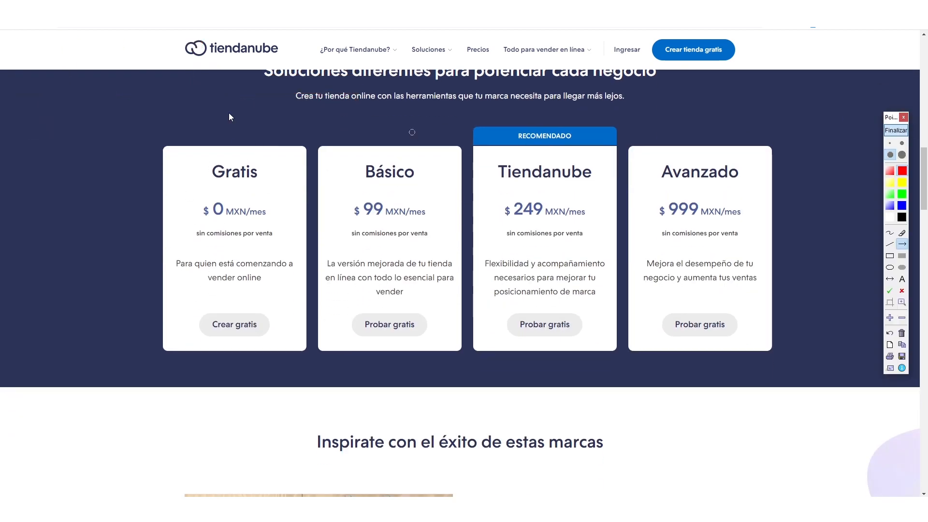
pyautogui.moveTo(22, 62); pyautogui.dragTo(202, 170)
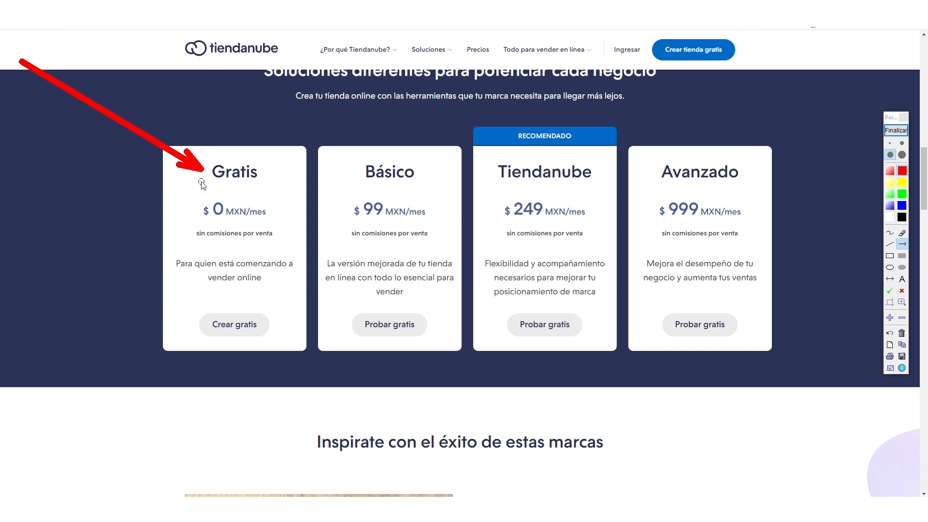
pyautogui.click(897, 130)
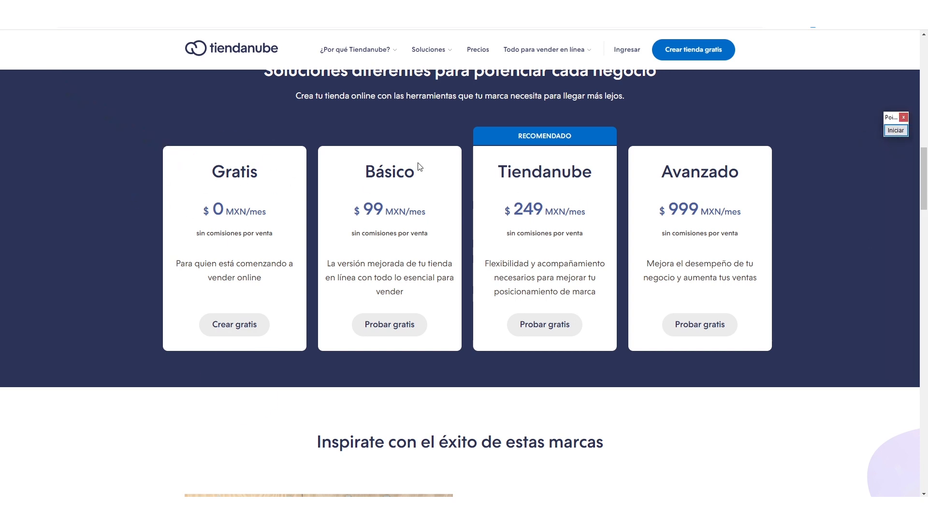
pyautogui.click(237, 326)
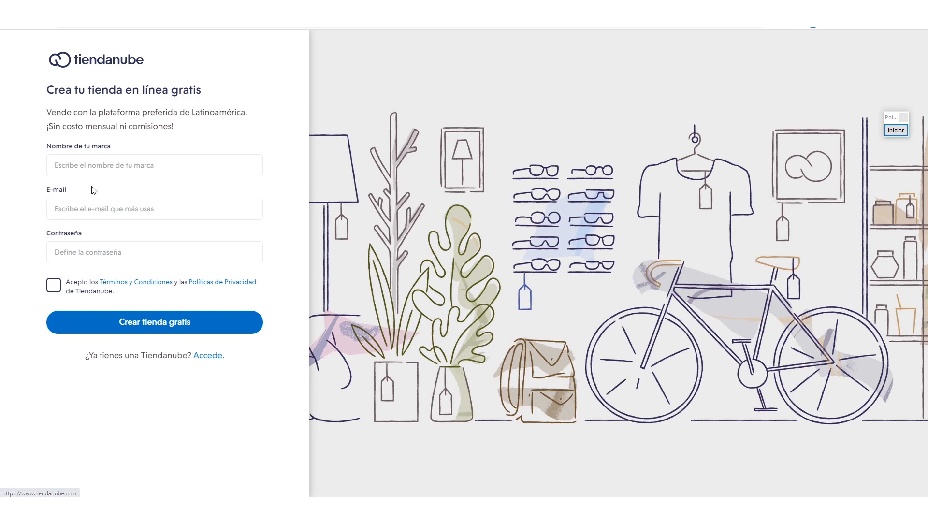
# Draw temporary red arrows to the brand name, e-mail and password fields of the sign-up form, and close the annotation
pyautogui.click(896, 130)
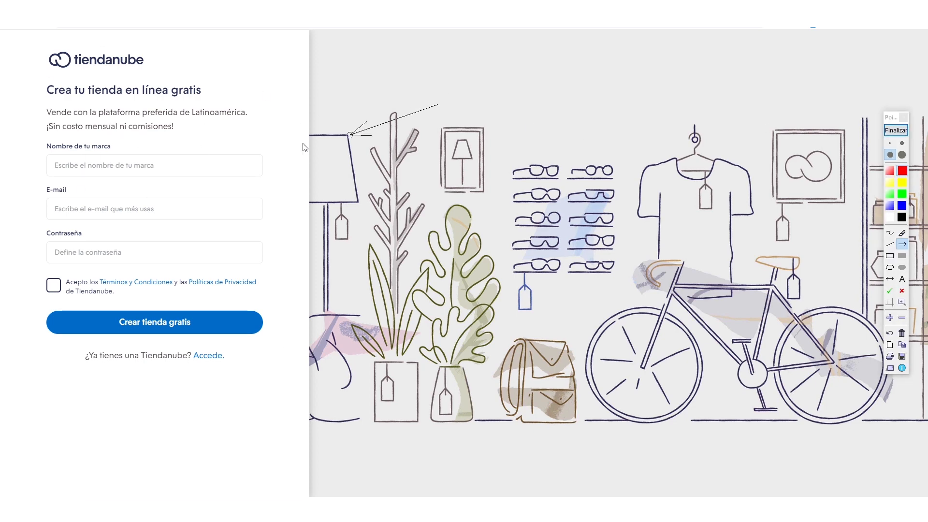
pyautogui.moveTo(440, 104); pyautogui.dragTo(184, 164)
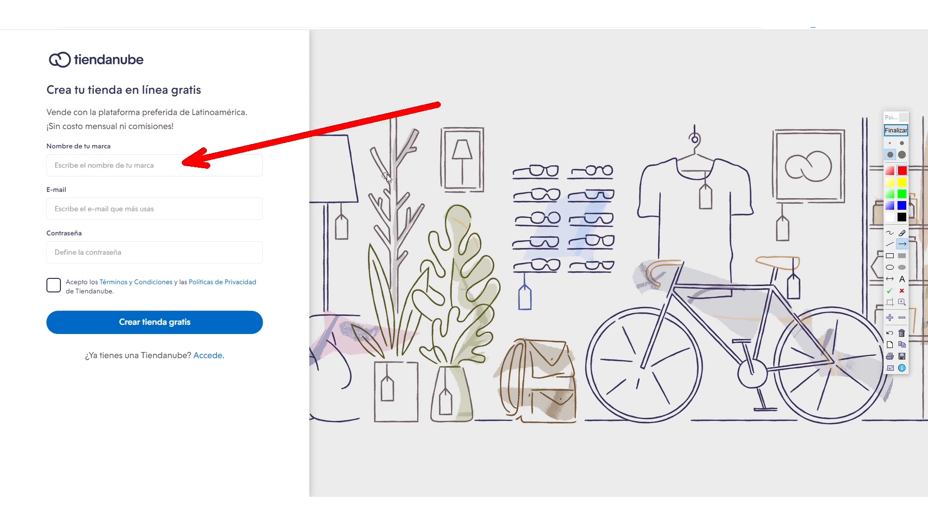
pyautogui.moveTo(396, 171); pyautogui.dragTo(154, 206)
pyautogui.moveTo(421, 224); pyautogui.dragTo(174, 257)
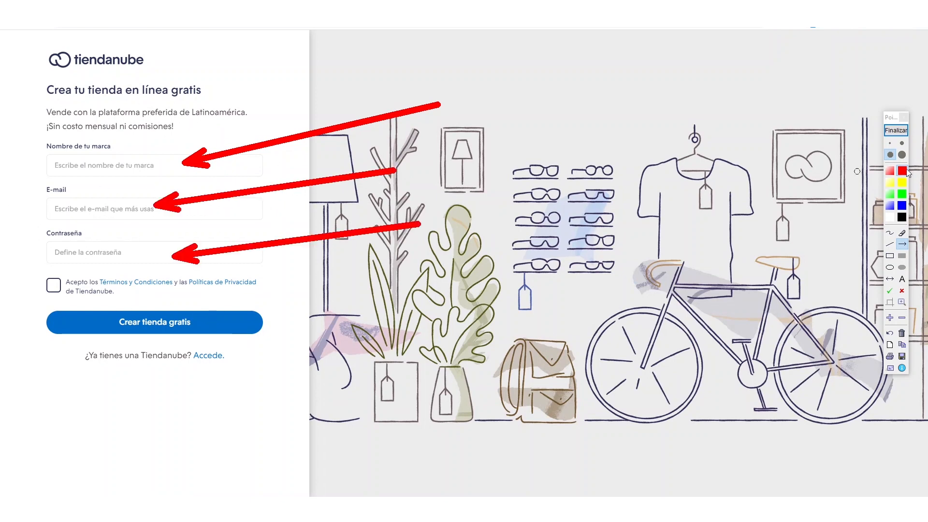
pyautogui.click(884, 131)
# Accept the terms and privacy policies, submit the free store sign-up and continue to the business details
pyautogui.click(54, 288)
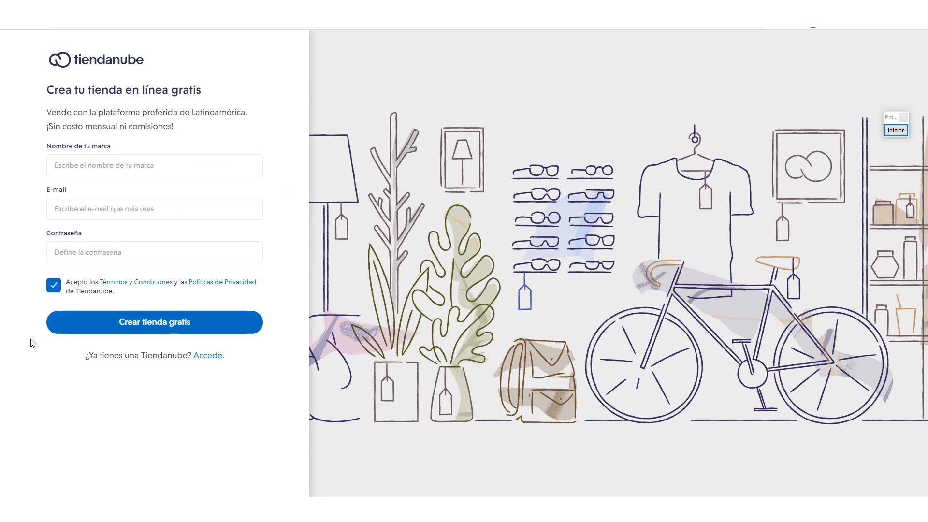
pyautogui.click(188, 325)
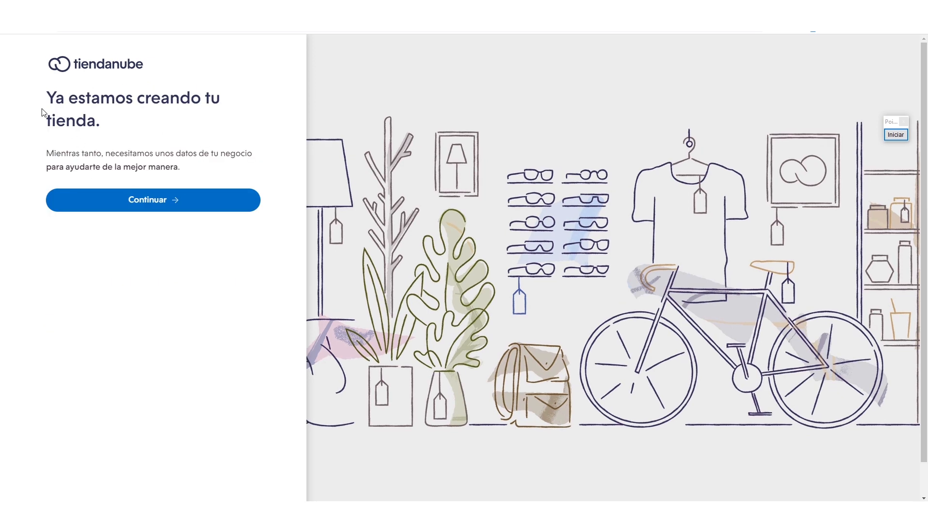
pyautogui.click(169, 201)
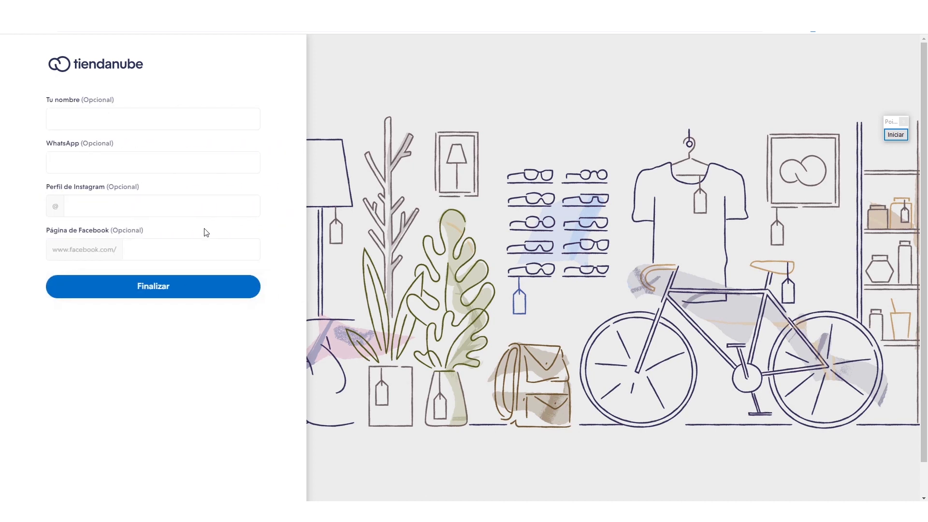
# Mark the optional name, WhatsApp, Instagram and Facebook fields with red arrows and finish the store registration
pyautogui.hotkey('ctrl', 'shift', 'p')
pyautogui.moveTo(430, 55); pyautogui.dragTo(131, 100)
pyautogui.moveTo(420, 125); pyautogui.dragTo(141, 154)
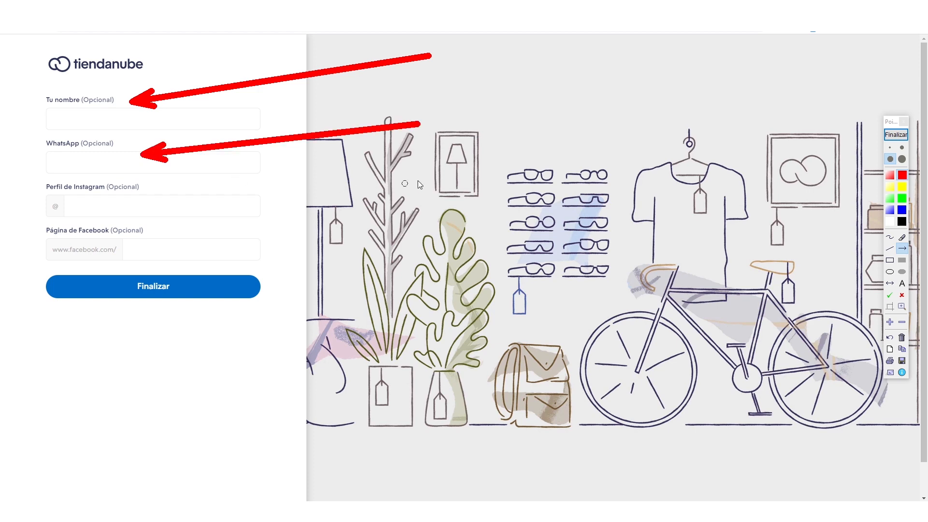
pyautogui.moveTo(424, 179); pyautogui.dragTo(236, 204)
pyautogui.moveTo(511, 214); pyautogui.dragTo(261, 250)
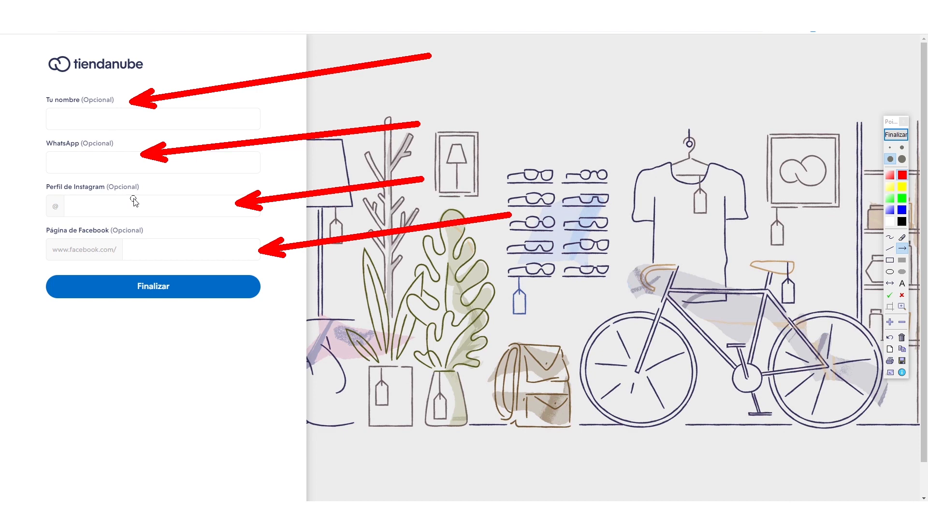
pyautogui.click(897, 135)
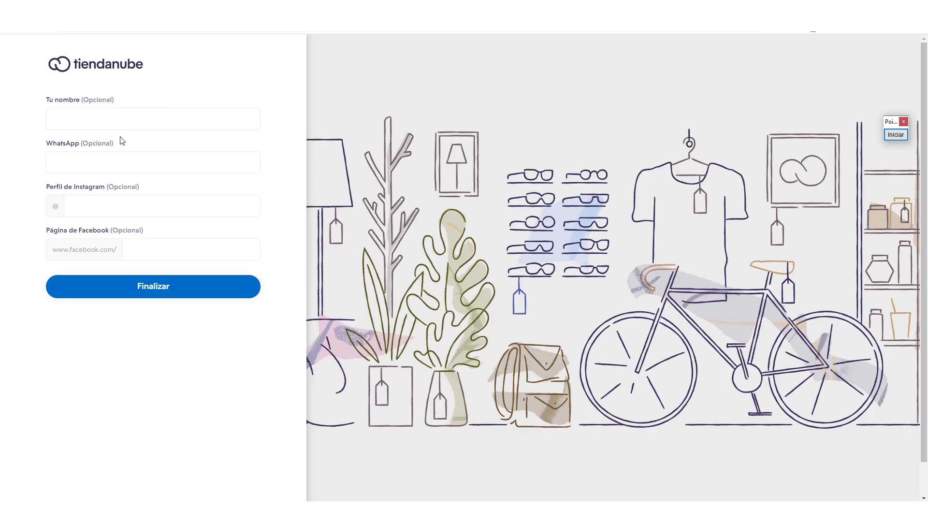
pyautogui.click(154, 290)
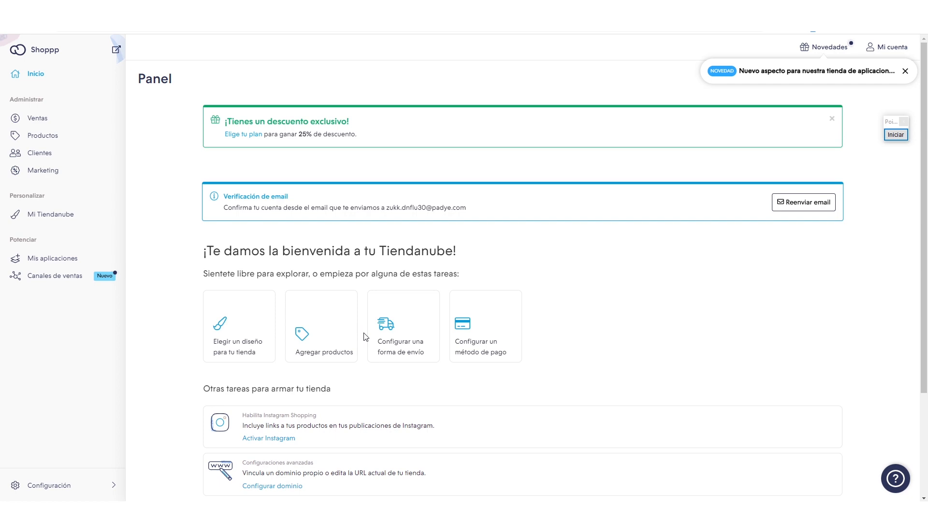
# Draw a temporary red arrow to the e-mail verification notice on the store's dashboard
pyautogui.hotkey('ctrl', 'alt', 'p')
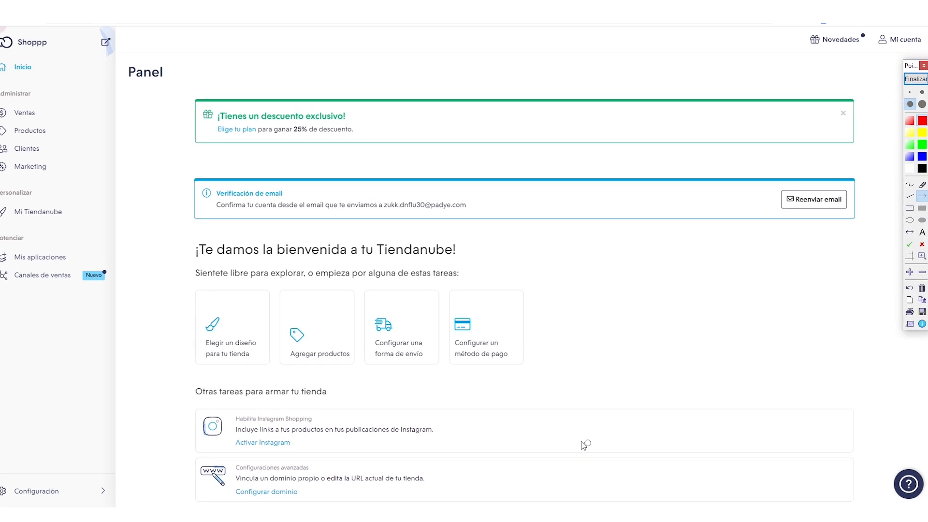
pyautogui.moveTo(86, 329); pyautogui.dragTo(196, 208)
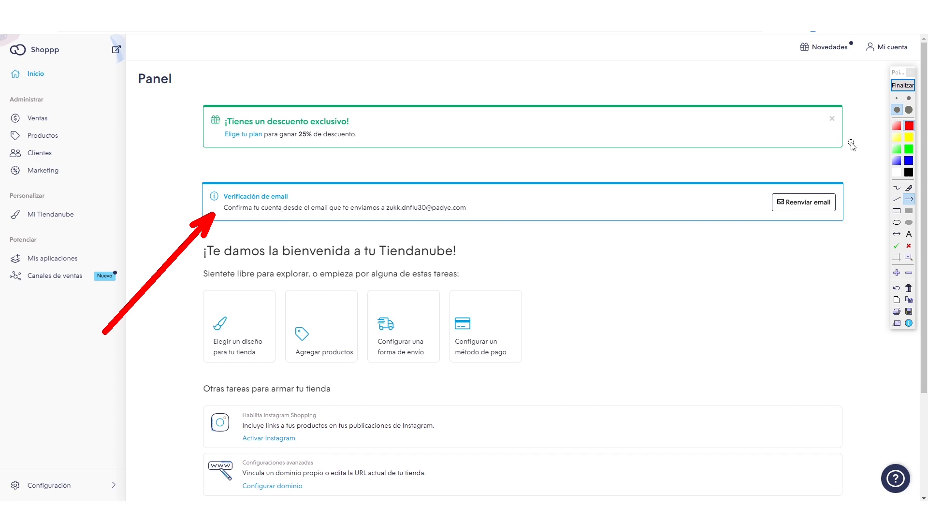
pyautogui.click(903, 85)
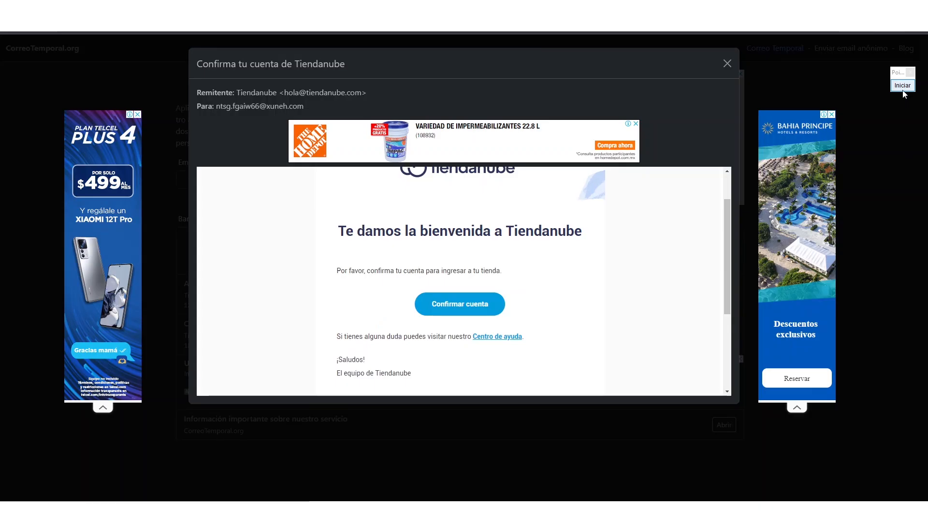
# Draw a temporary red arrow to the account confirmation link in Tiendanube's welcome e-mail
pyautogui.click(903, 85)
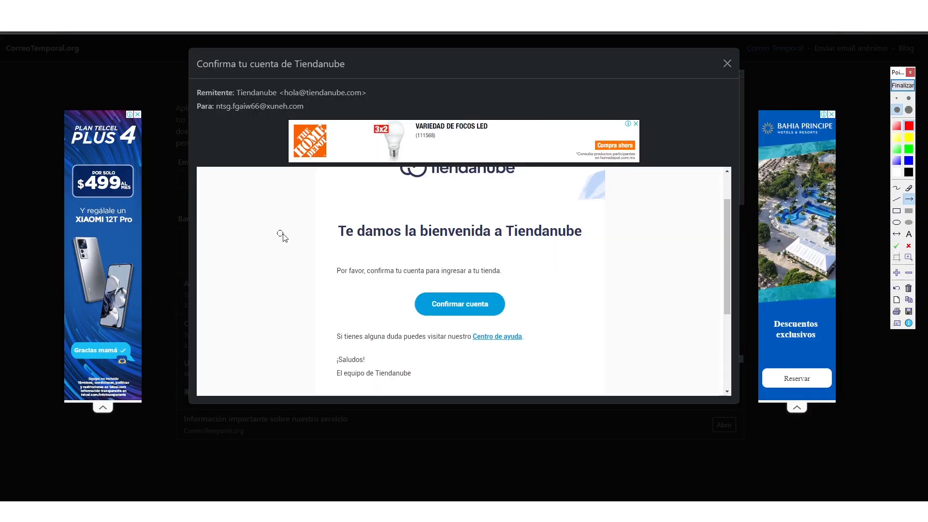
pyautogui.moveTo(122, 307); pyautogui.dragTo(404, 304)
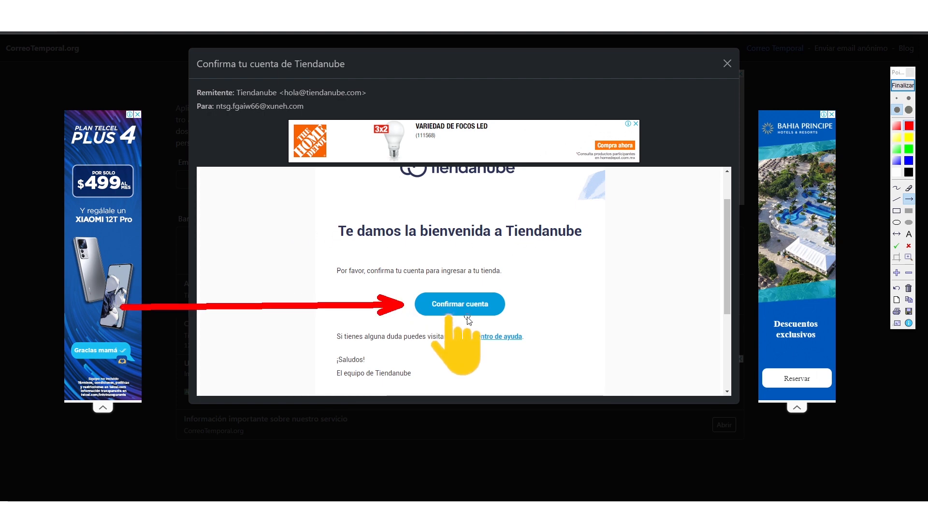
pyautogui.click(903, 85)
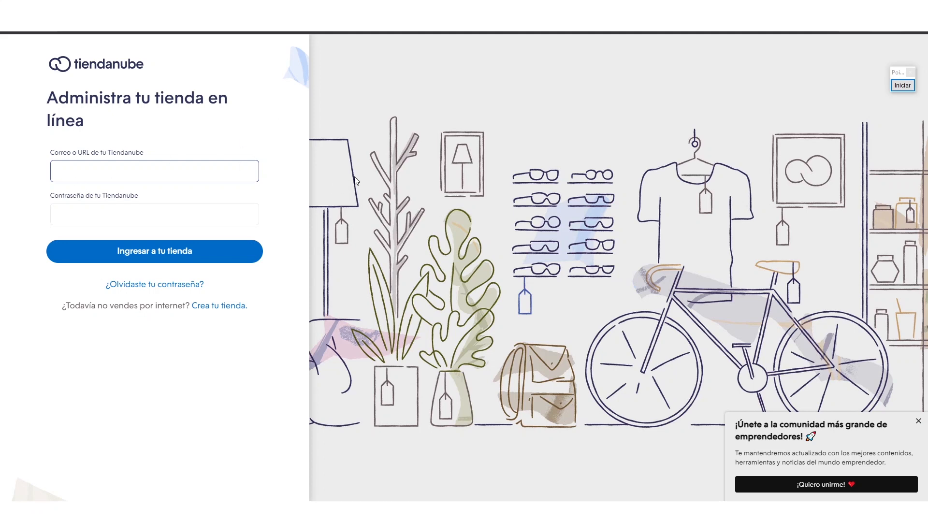
# Draw red arrows to the e-mail and password fields and the sign-in control of the store login page
pyautogui.click(903, 85)
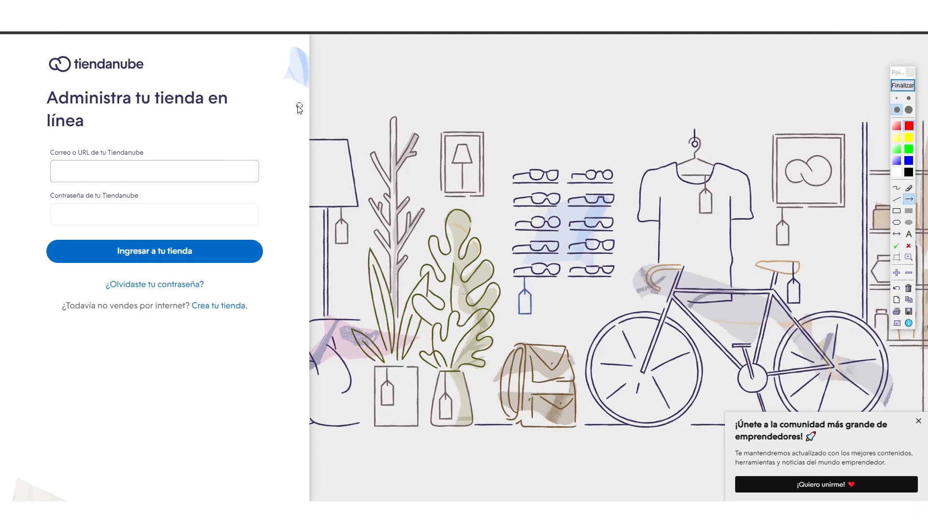
pyautogui.moveTo(300, 104); pyautogui.dragTo(212, 163)
pyautogui.moveTo(442, 209); pyautogui.dragTo(225, 207)
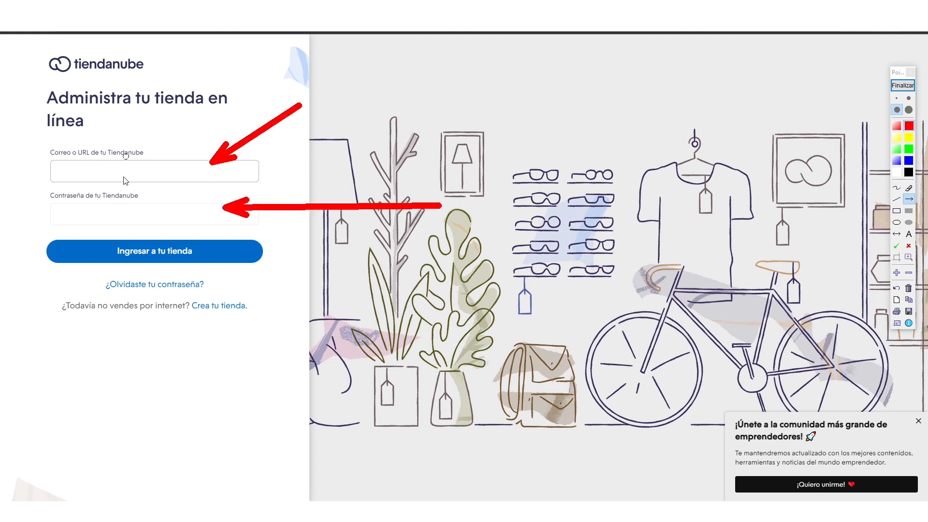
pyautogui.moveTo(530, 274); pyautogui.dragTo(271, 261)
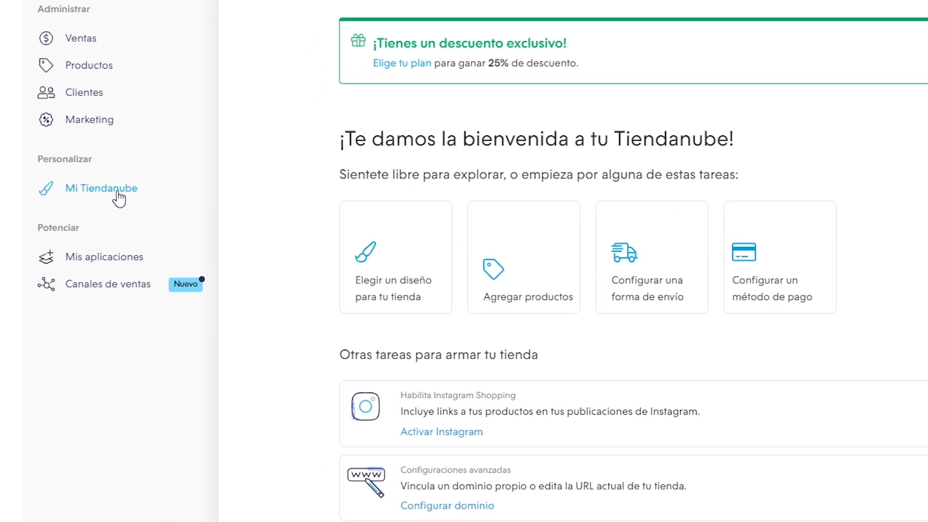
# Open the store's design settings under Mi Tiendanube and mark the option to try another design with red arrows
pyautogui.click(119, 193)
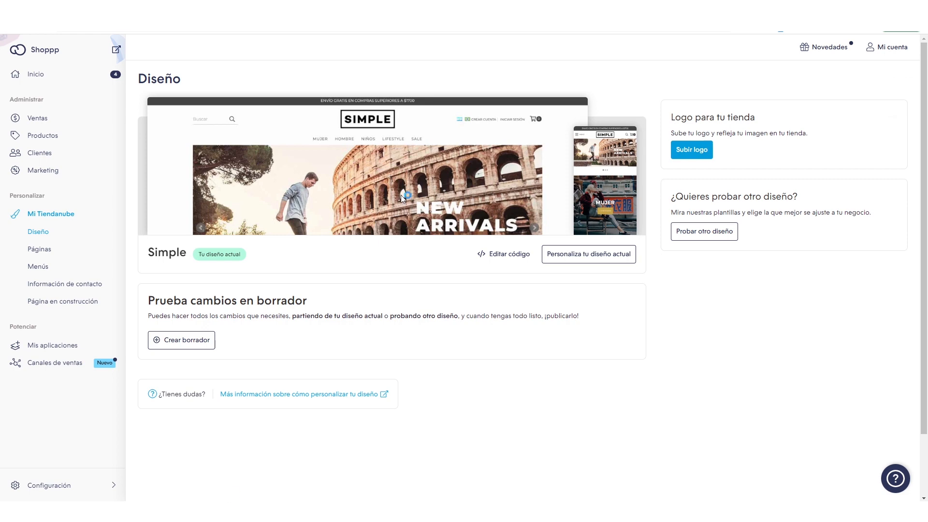
pyautogui.moveTo(889, 92); pyautogui.dragTo(183, 52)
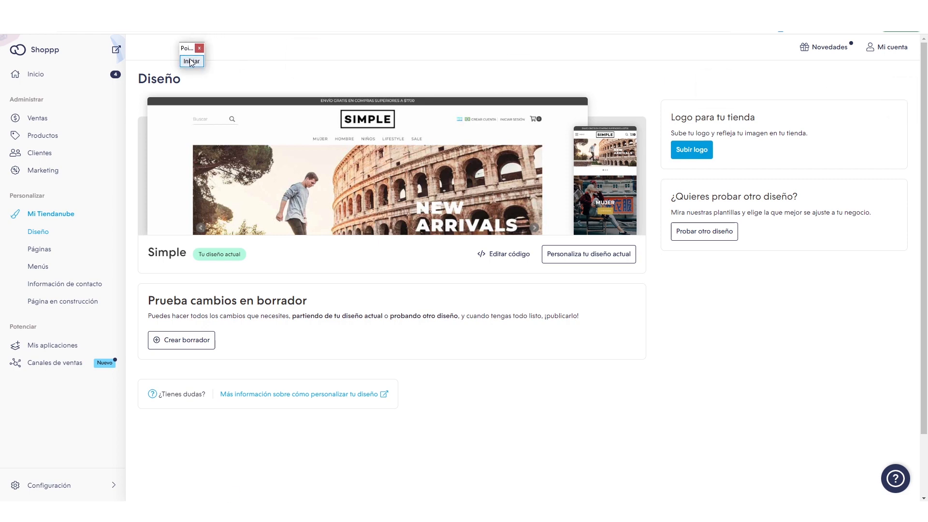
pyautogui.click(192, 61)
pyautogui.moveTo(447, 144)
pyautogui.mouseDown()
pyautogui.moveTo(663, 194)
pyautogui.moveTo(626, 184)
pyautogui.mouseUp()
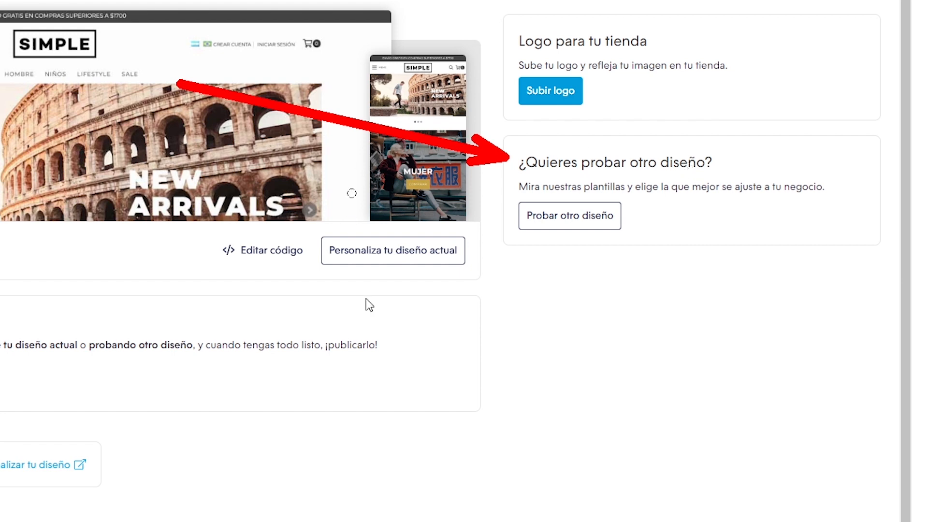
pyautogui.moveTo(485, 421)
pyautogui.mouseDown()
pyautogui.moveTo(550, 264)
pyautogui.moveTo(543, 237)
pyautogui.mouseUp()
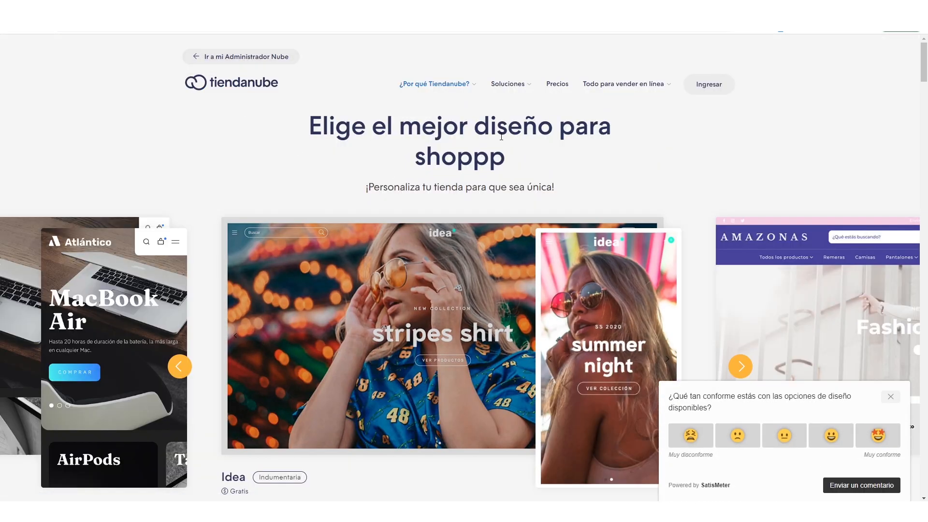
# Try the free Trend design for Salud y belleza from the design gallery and dismiss the design editor's welcome message
pyautogui.scroll(-11, 496, 172)
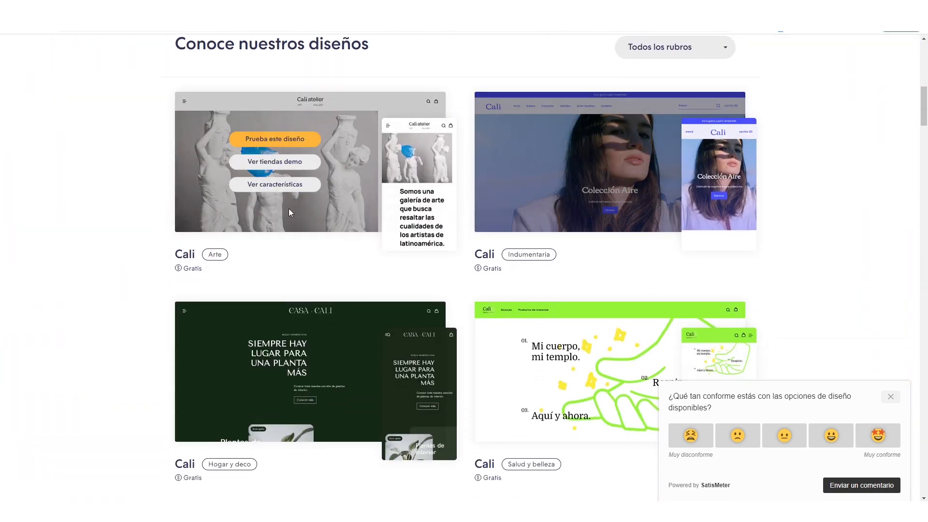
pyautogui.scroll(-4, 248, 213)
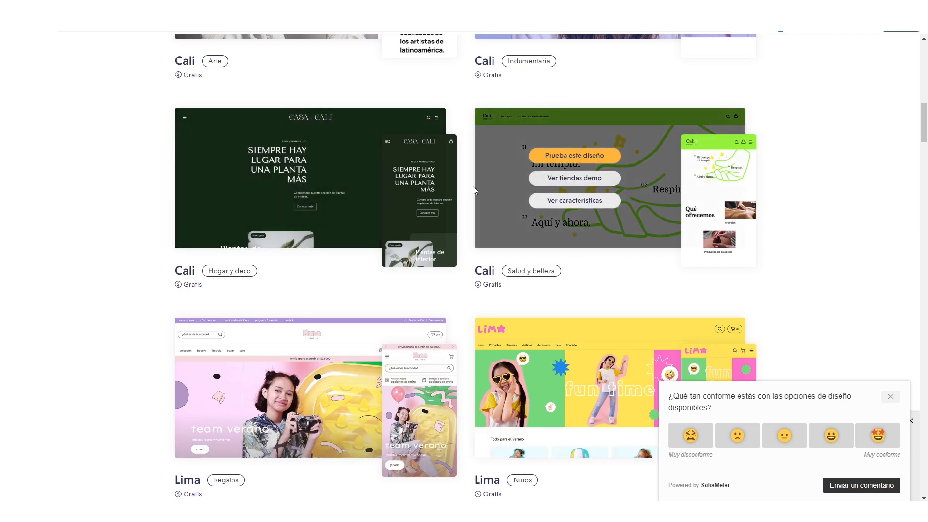
pyautogui.moveTo(925, 133); pyautogui.dragTo(925, 442)
pyautogui.scroll(-9, 583, 213)
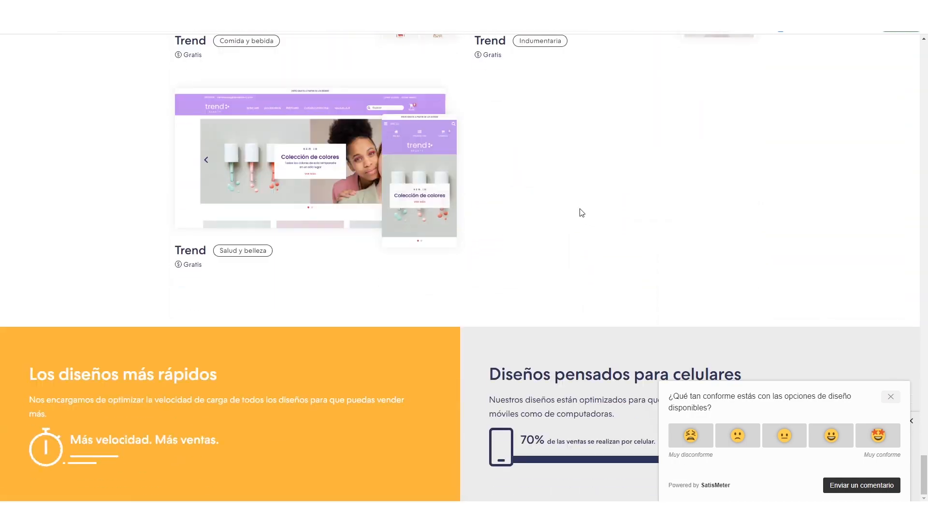
pyautogui.scroll(2, 352, 250)
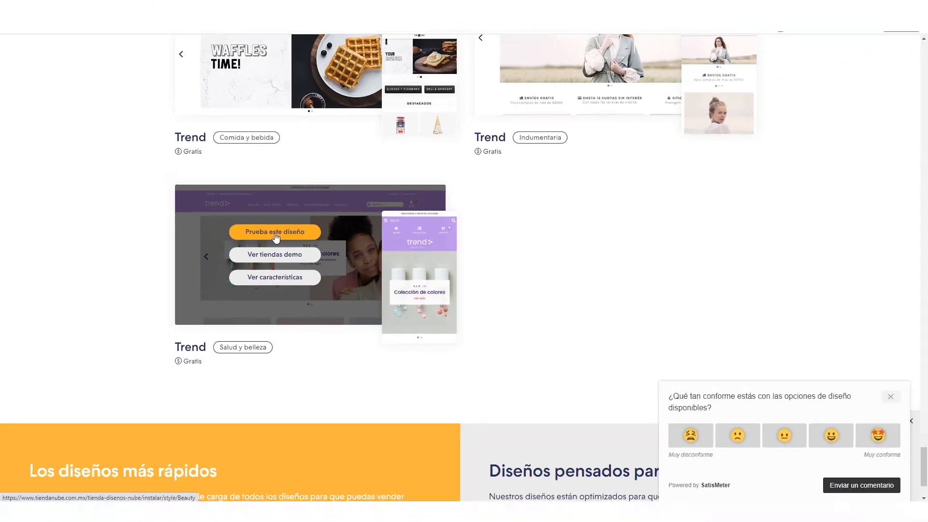
pyautogui.click(338, 227)
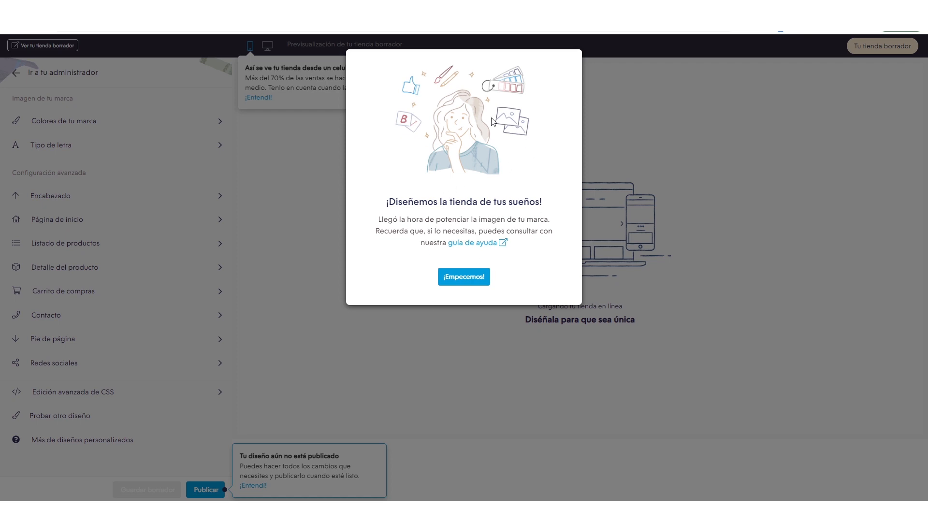
pyautogui.click(464, 278)
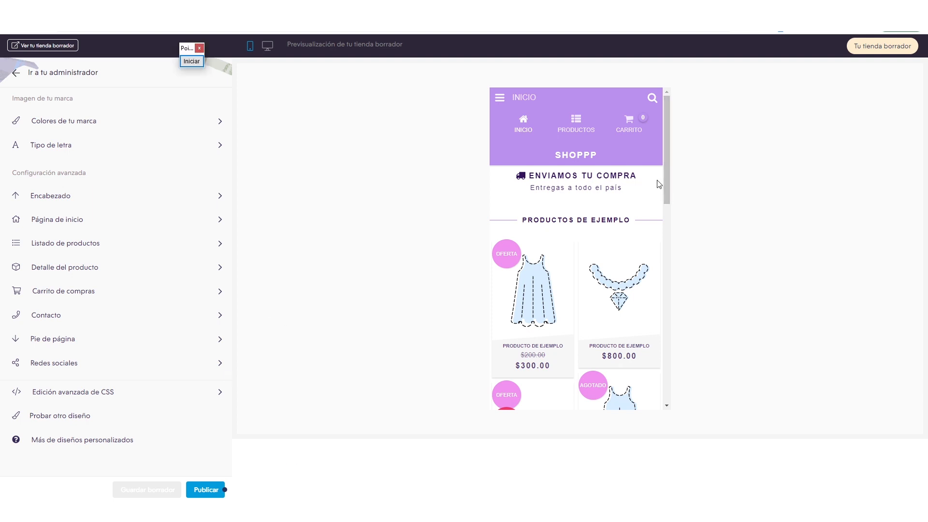
# Mark the desktop preview option with temporary red arrows and switch the draft store preview to desktop view
pyautogui.click(198, 61)
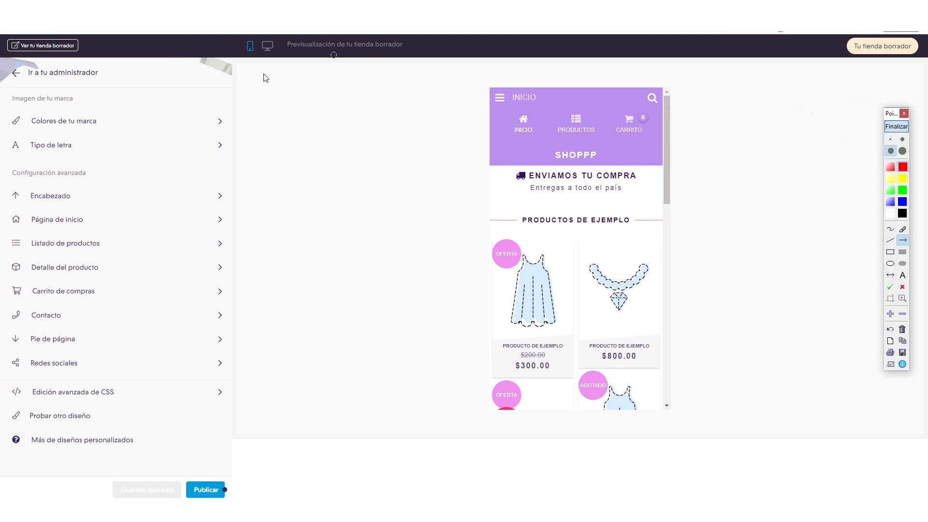
pyautogui.moveTo(273, 235); pyautogui.dragTo(274, 90)
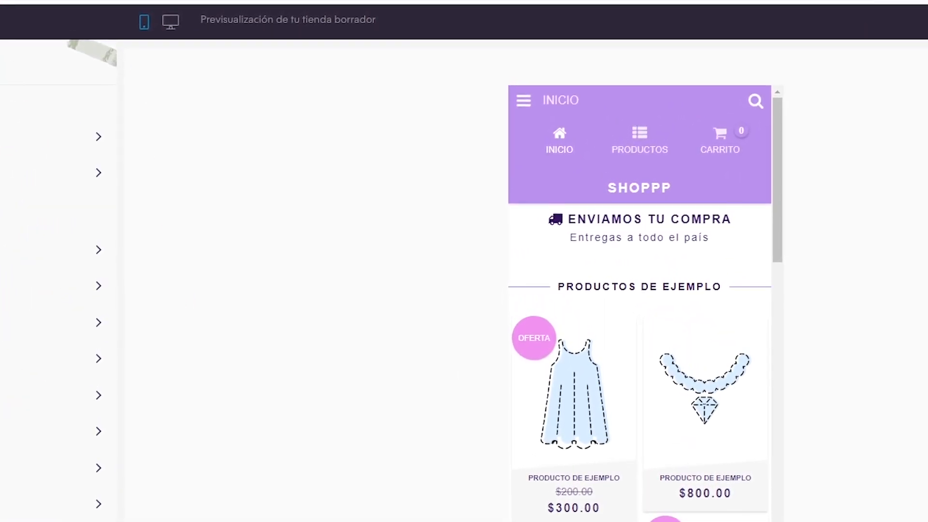
pyautogui.moveTo(263, 299); pyautogui.dragTo(177, 47)
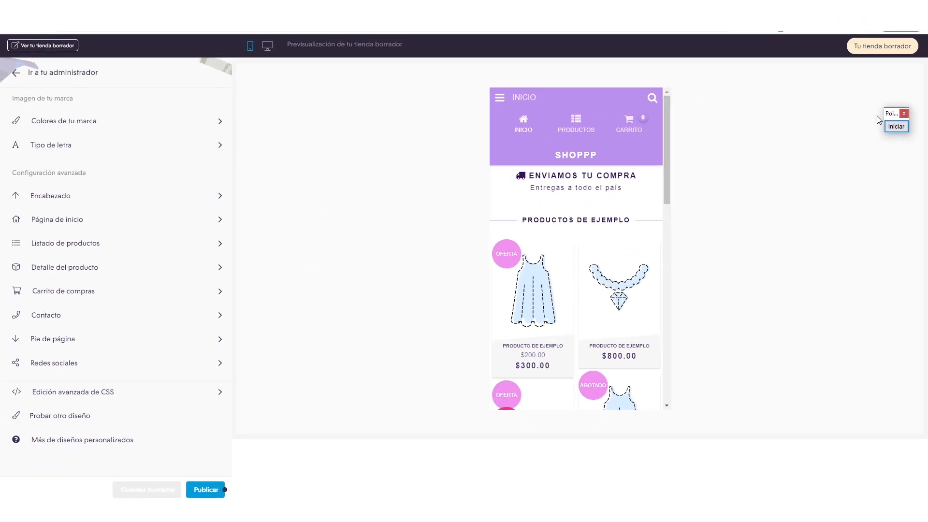
pyautogui.moveTo(886, 115); pyautogui.dragTo(8, 87)
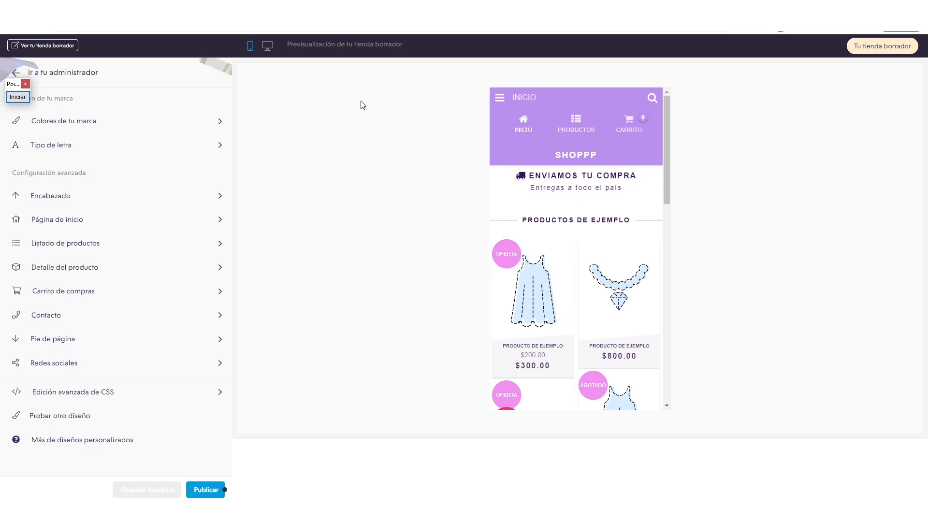
pyautogui.click(267, 46)
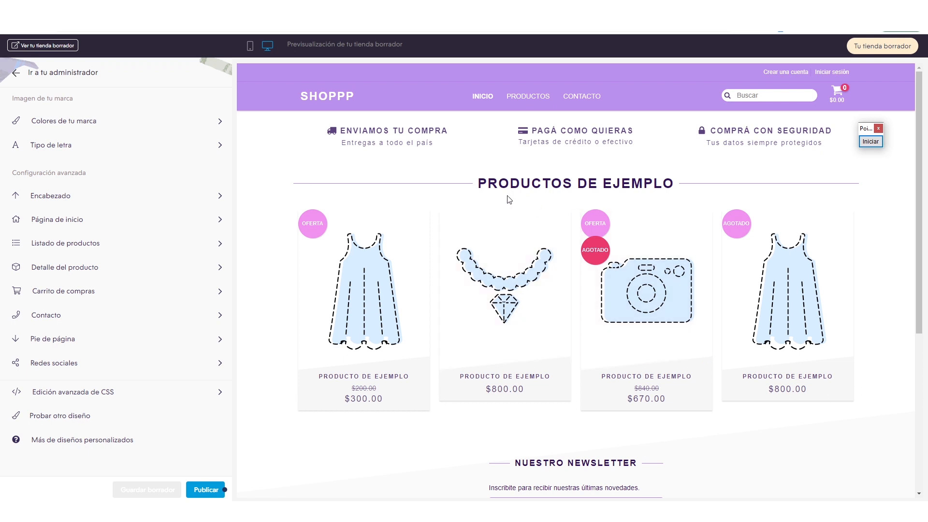
# Draw three temporary red arrows to the Publicar control of the design editor
pyautogui.click(877, 142)
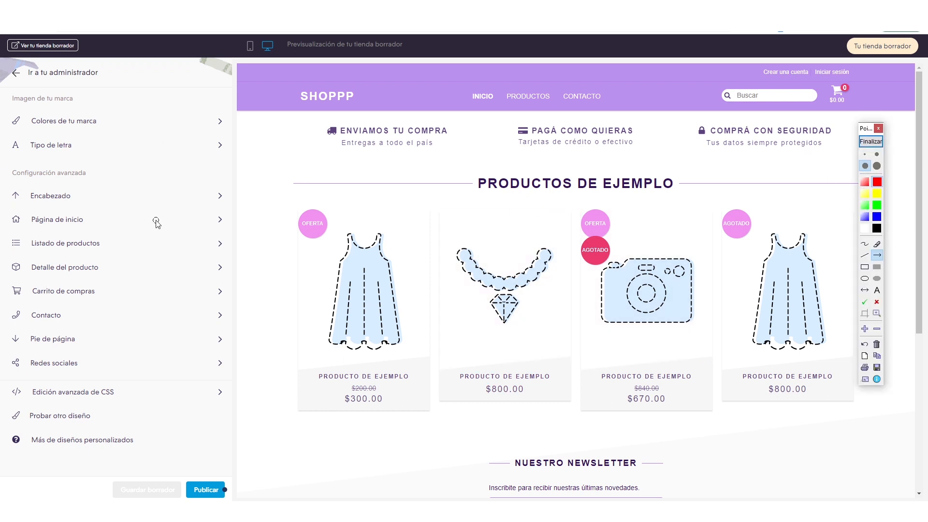
pyautogui.moveTo(152, 210)
pyautogui.mouseDown()
pyautogui.moveTo(206, 352)
pyautogui.moveTo(203, 472)
pyautogui.mouseUp()
pyautogui.moveTo(360, 236); pyautogui.dragTo(231, 469)
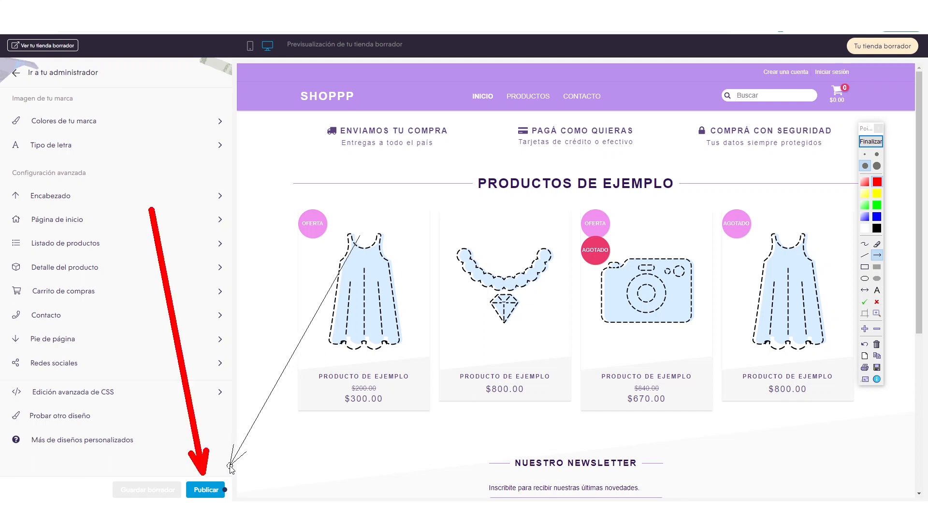
pyautogui.moveTo(42, 449); pyautogui.dragTo(176, 485)
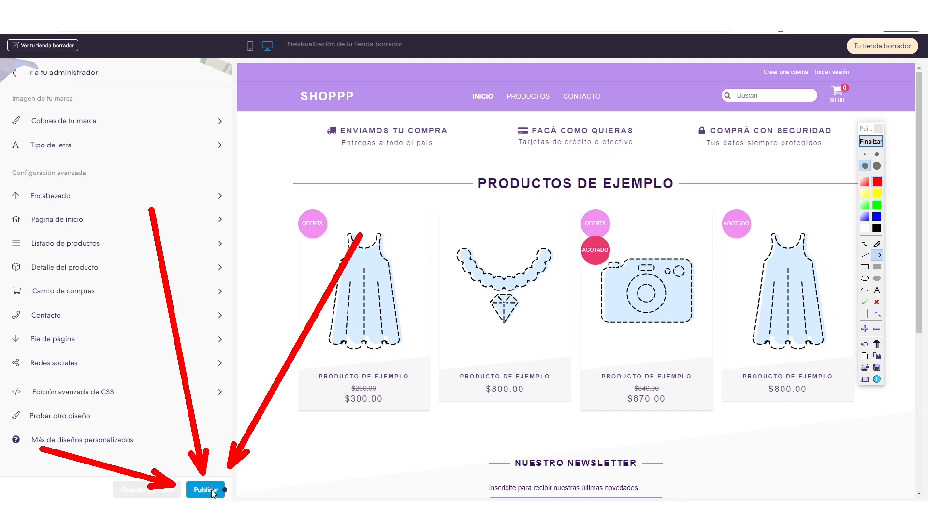
pyautogui.click(871, 141)
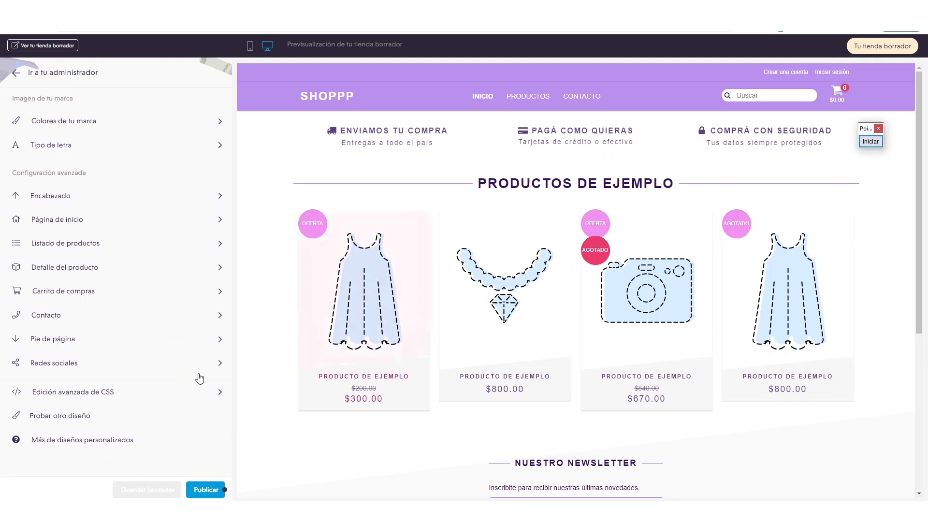
# Publish the new Trend design and choose to continue making changes
pyautogui.click(207, 489)
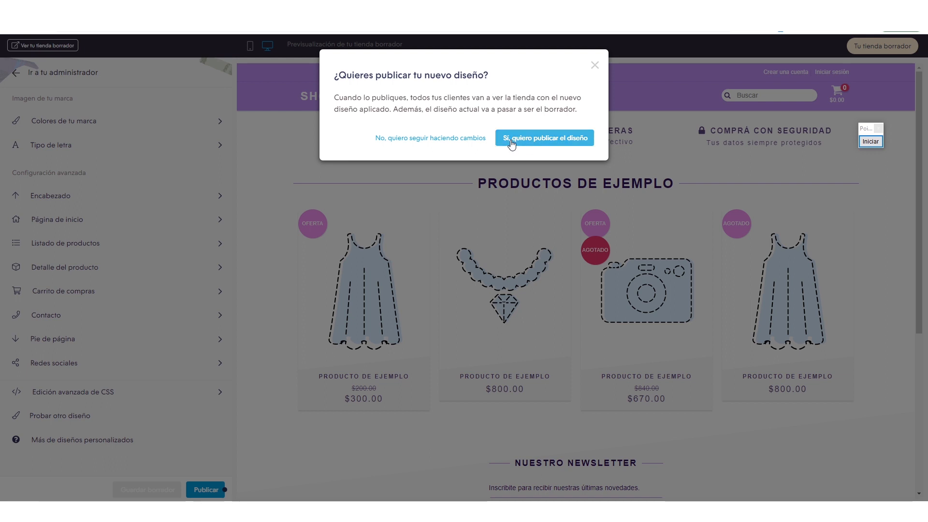
pyautogui.click(563, 141)
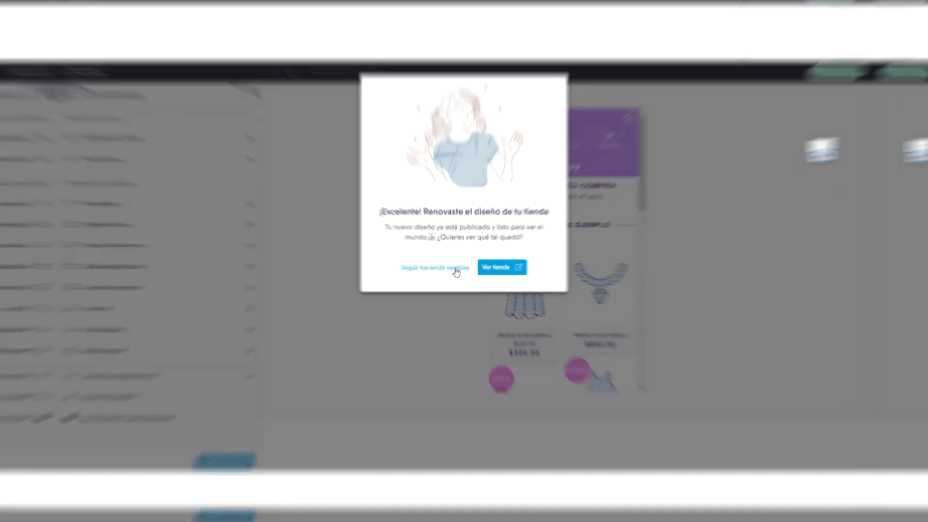
pyautogui.click(454, 270)
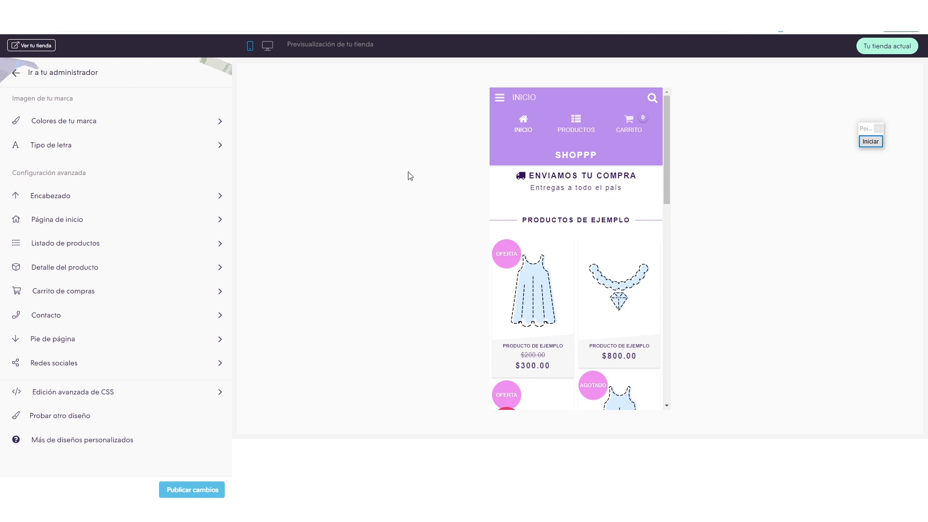
# Mark the link back to the administrator with a red arrow and return to the store's Diseño page
pyautogui.click(871, 141)
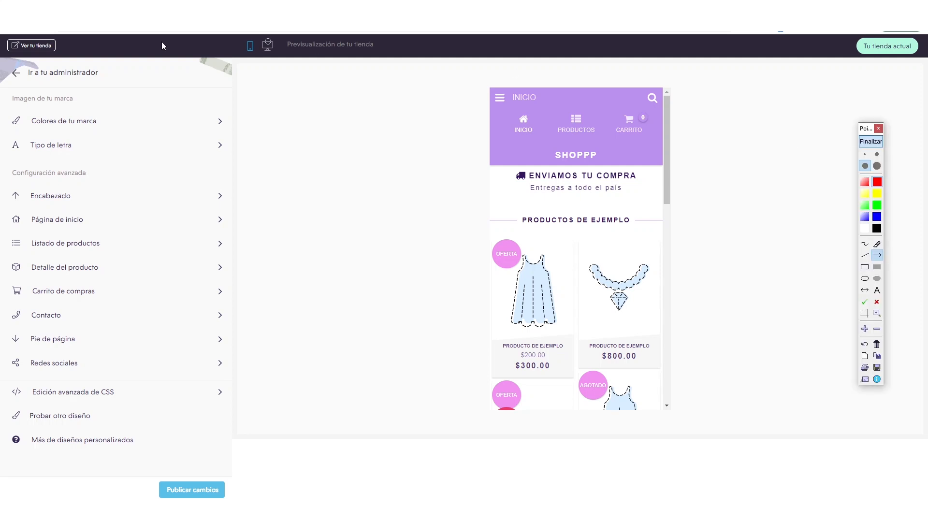
pyautogui.moveTo(192, 246); pyautogui.dragTo(70, 87)
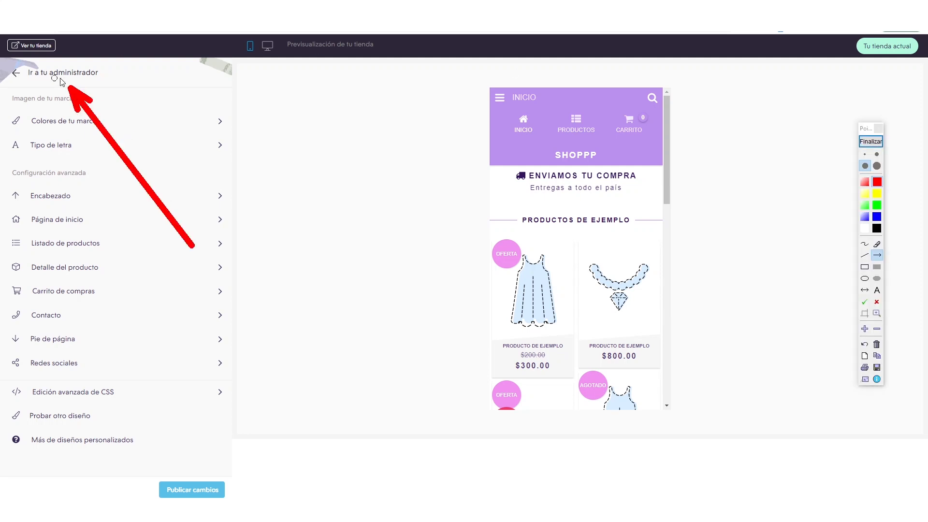
pyautogui.click(871, 141)
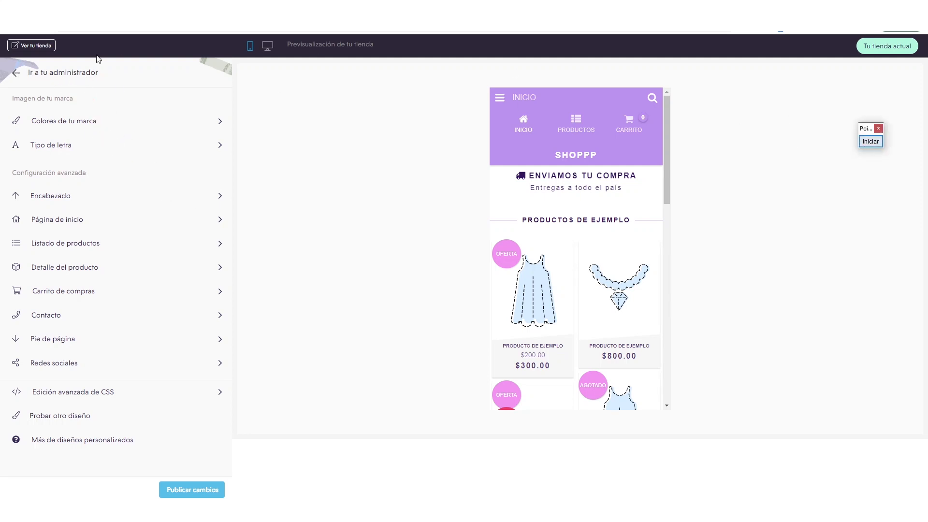
pyautogui.click(19, 73)
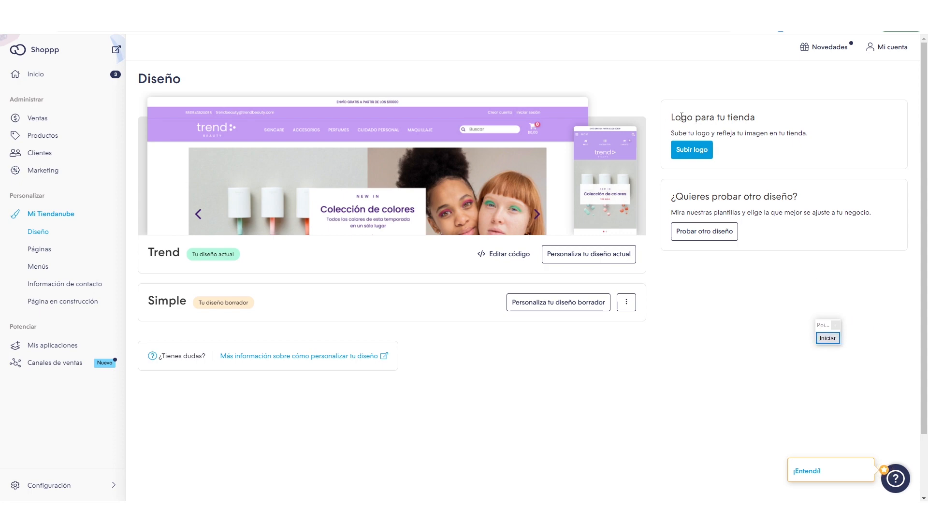
# Upload the image anvana-logo as the store's logo and save the brand changes
pyautogui.moveTo(674, 117); pyautogui.dragTo(754, 128)
pyautogui.click(758, 132)
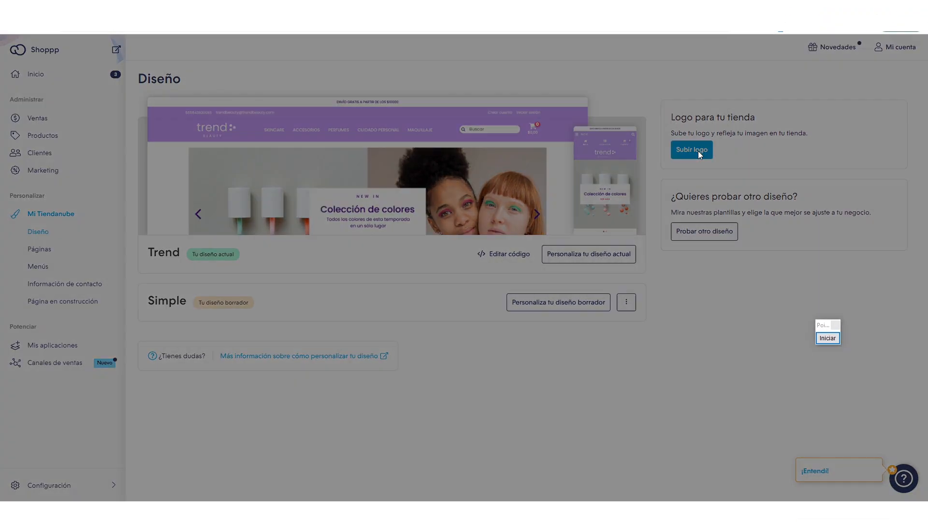
pyautogui.click(695, 149)
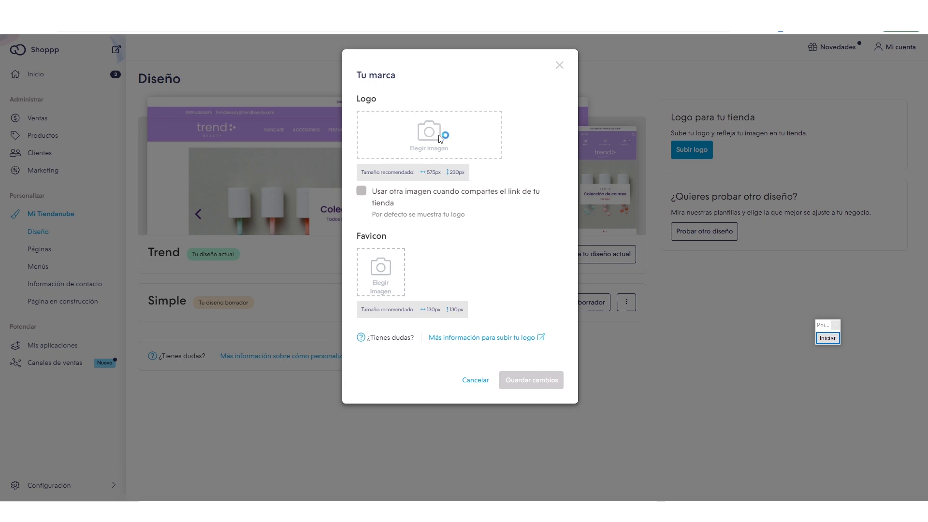
pyautogui.click(450, 155)
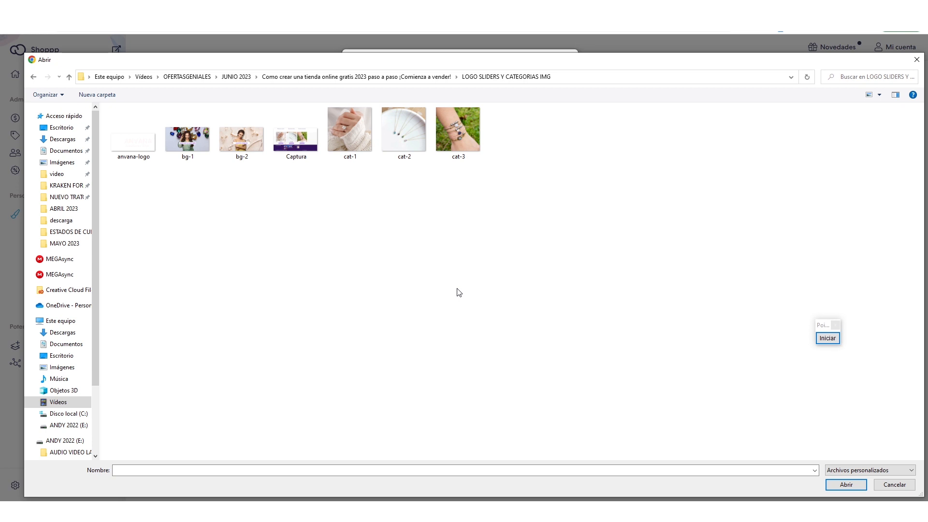
pyautogui.doubleClick(136, 147)
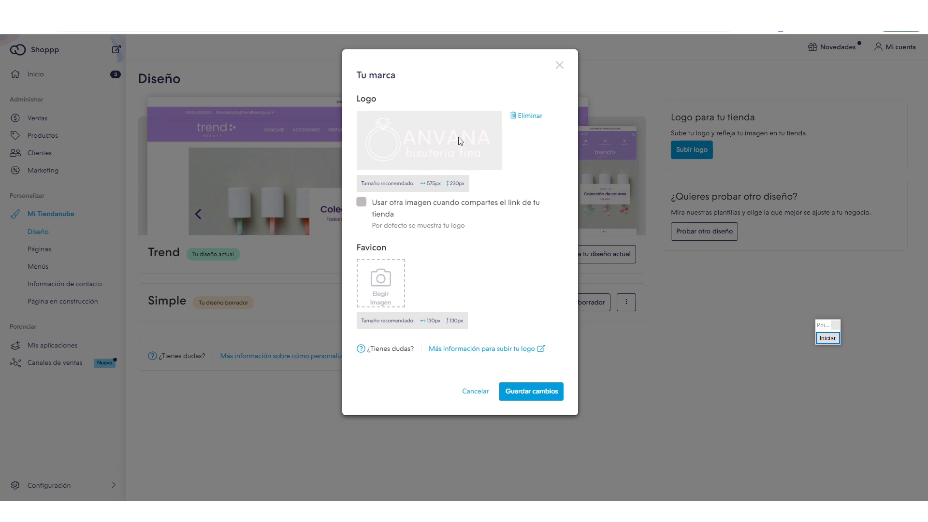
pyautogui.click(526, 394)
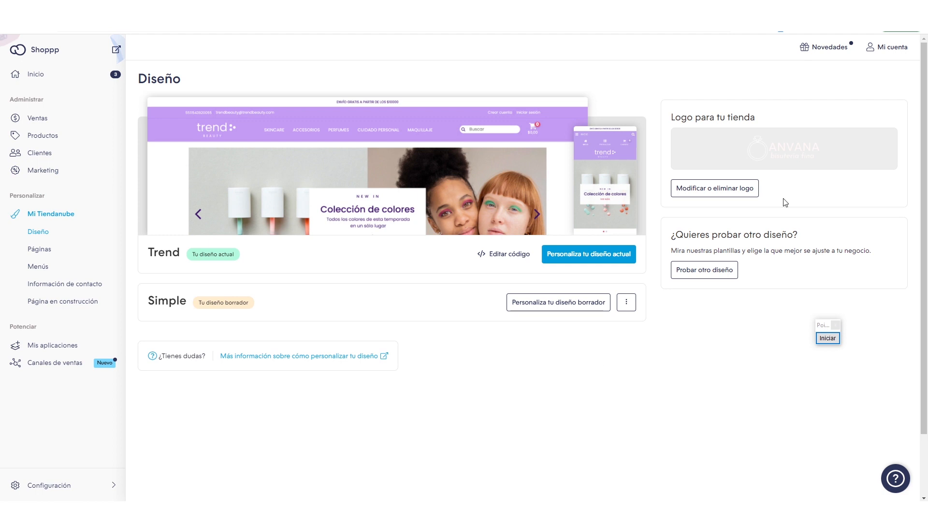
# Mark the option to customise the current Trend design with a red arrow and open that design for editing
pyautogui.click(828, 338)
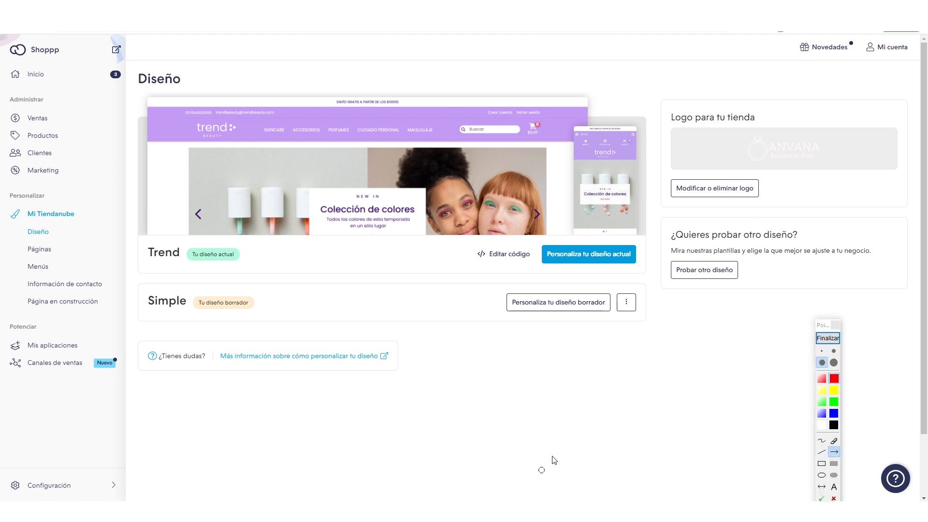
pyautogui.moveTo(542, 470); pyautogui.dragTo(564, 269)
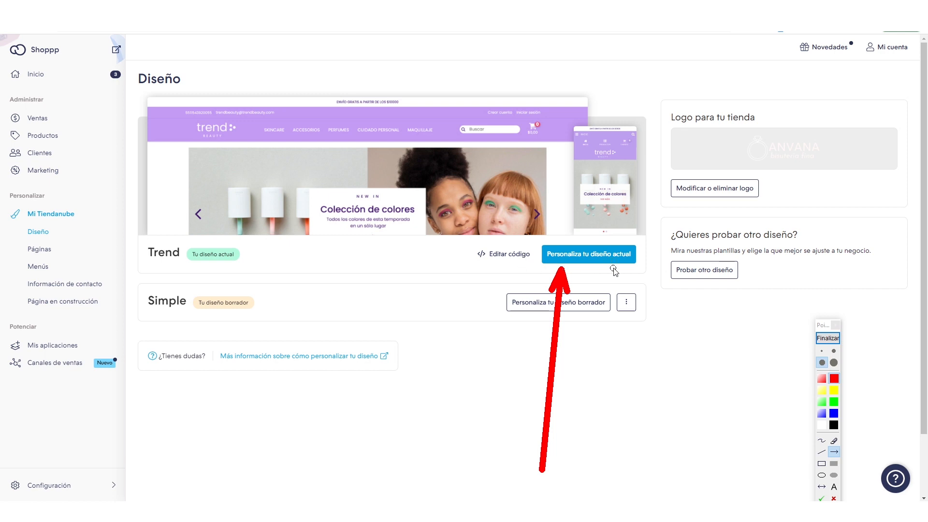
pyautogui.click(828, 338)
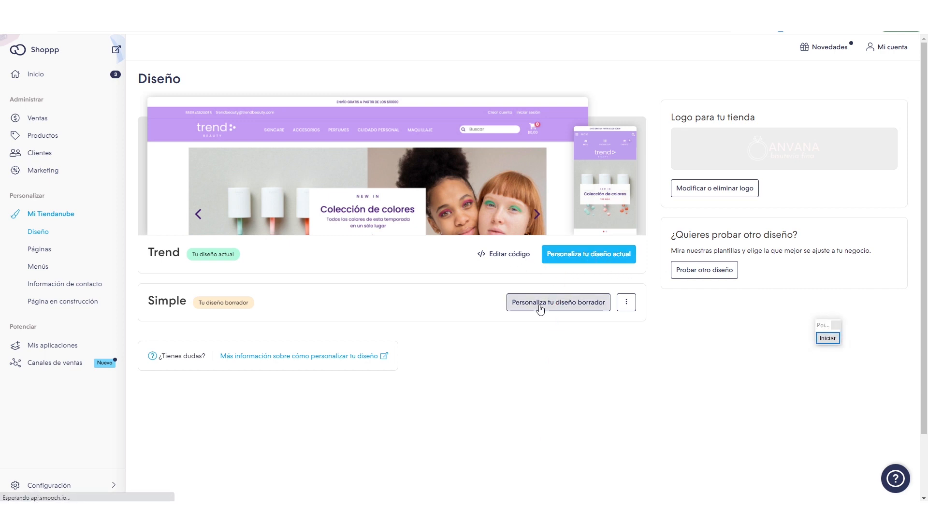
pyautogui.click(540, 306)
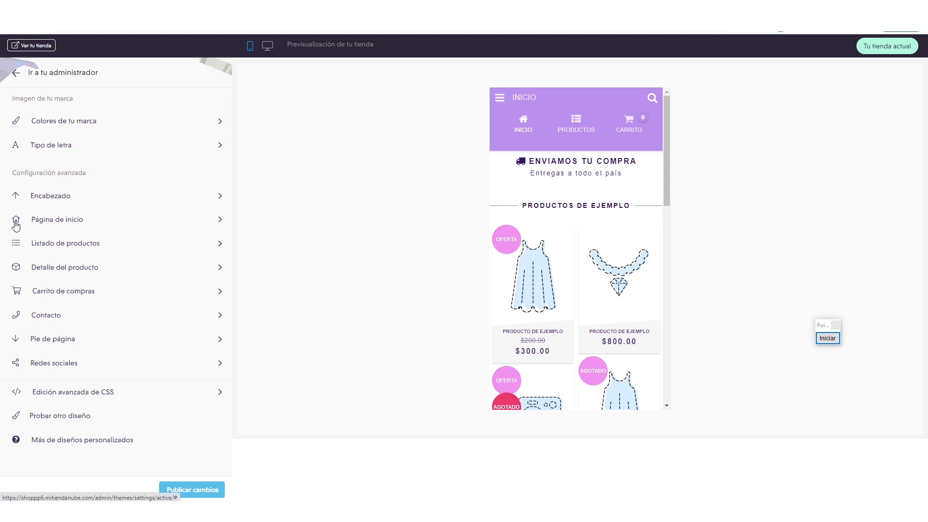
# Add the images bg-1 and bg-2 to the home page's image carousel for computers
pyautogui.click(59, 225)
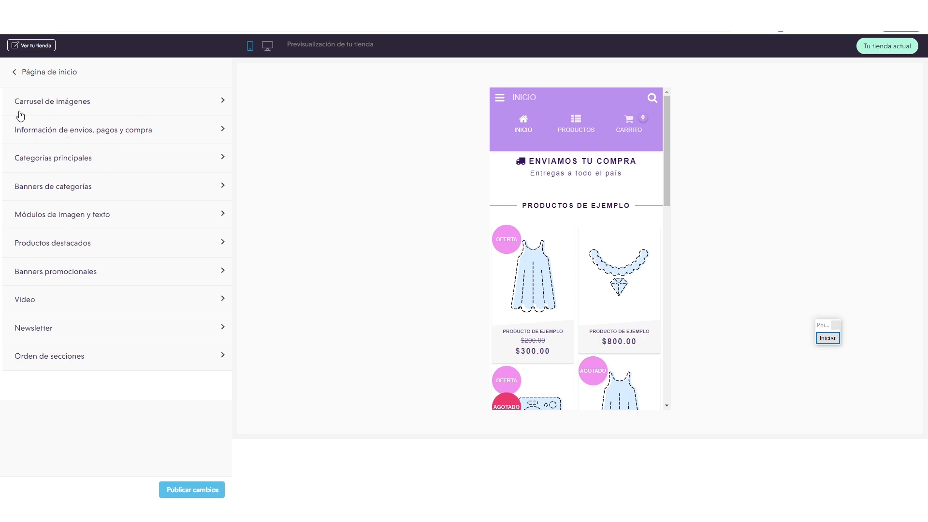
pyautogui.click(74, 106)
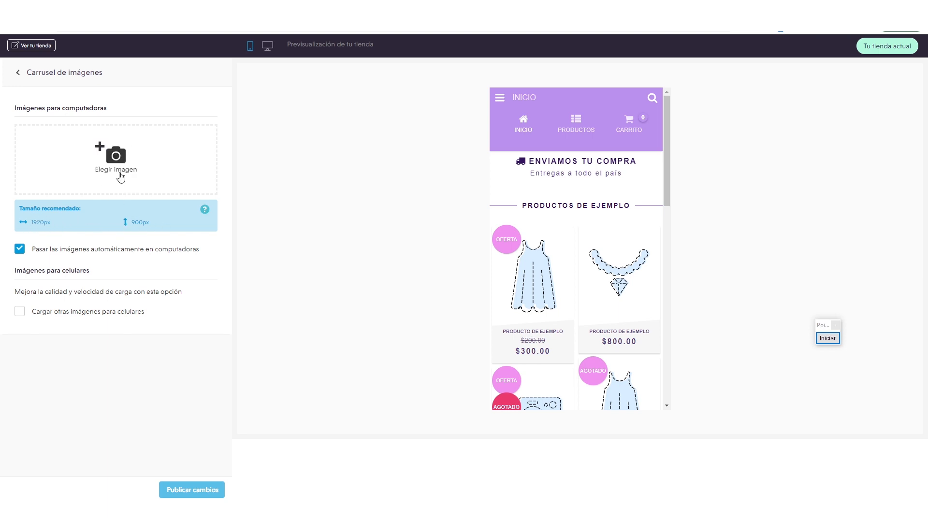
pyautogui.click(119, 163)
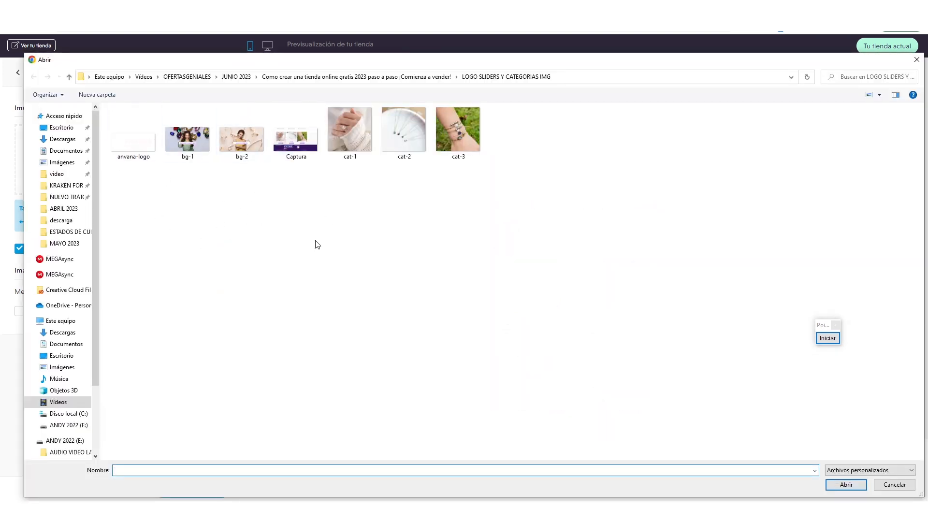
pyautogui.doubleClick(187, 138)
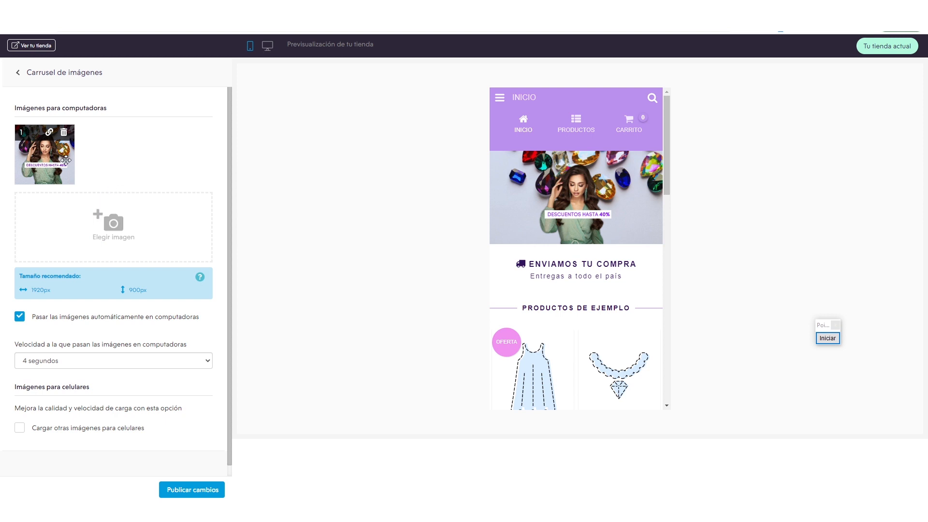
pyautogui.click(108, 239)
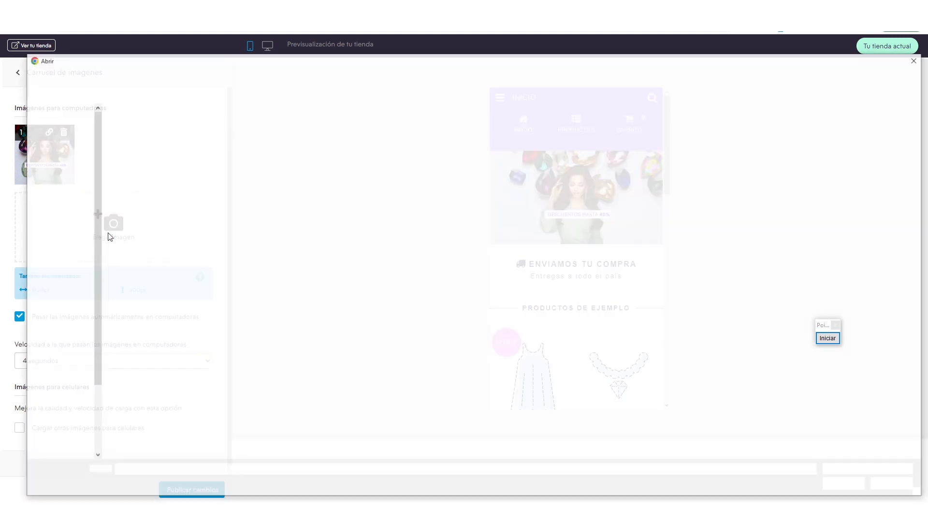
pyautogui.click(234, 141)
pyautogui.doubleClick(234, 141)
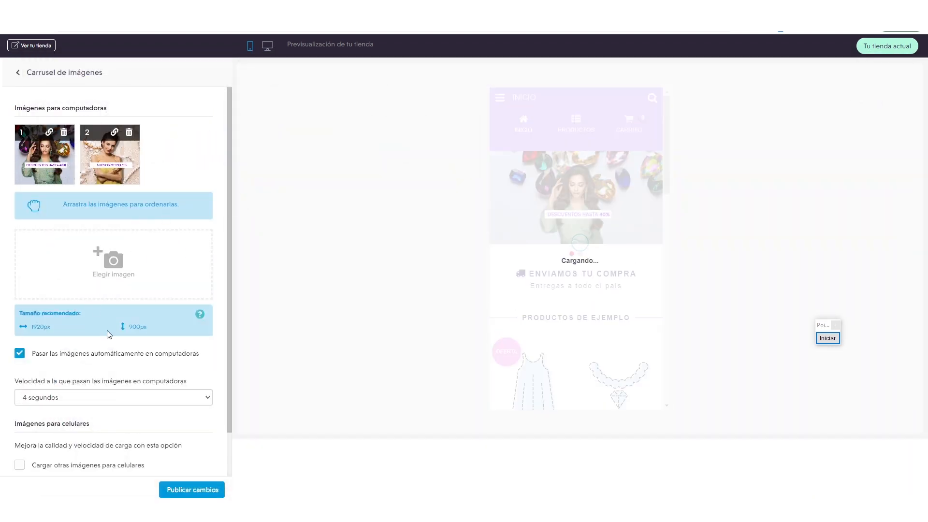
# Set the carousel's image change speed on computers to 2 seconds
pyautogui.scroll(-1, 106, 338)
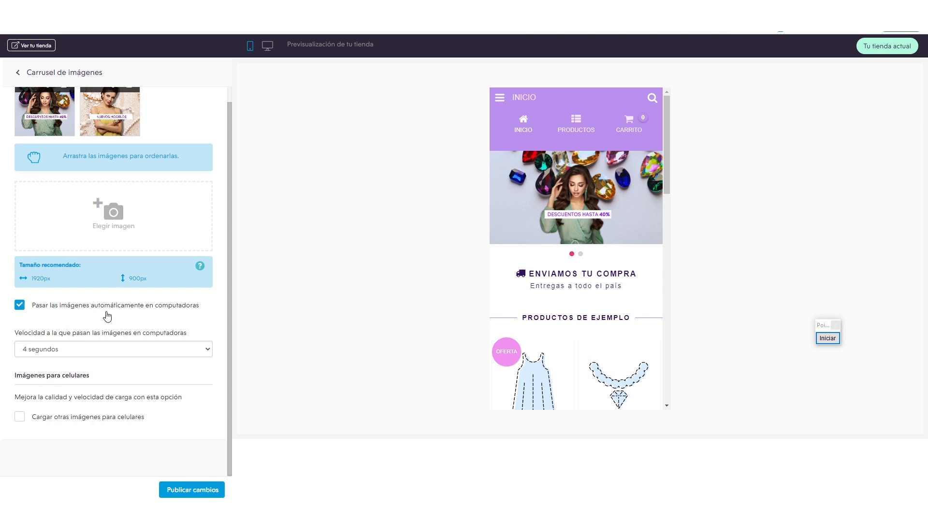
pyautogui.click(75, 352)
pyautogui.click(67, 362)
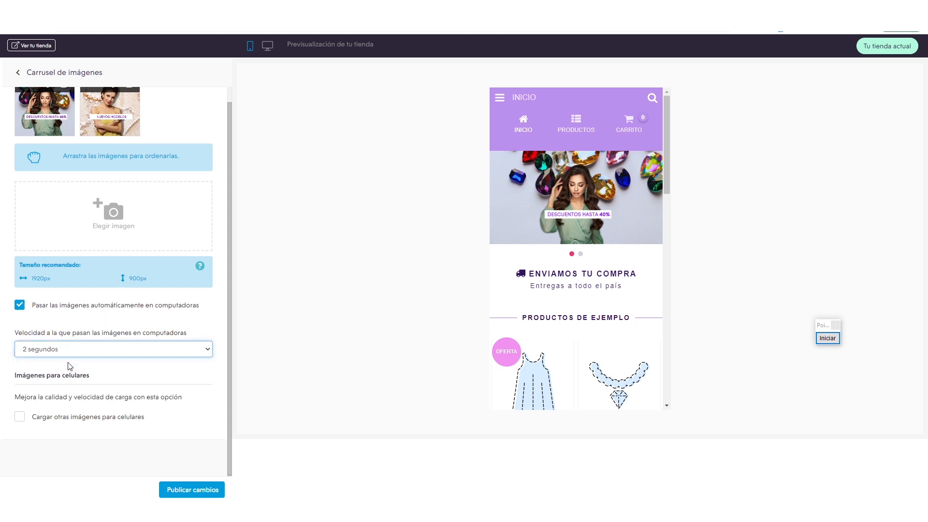
# Publish the carousel changes and preview the store in desktop view
pyautogui.click(209, 492)
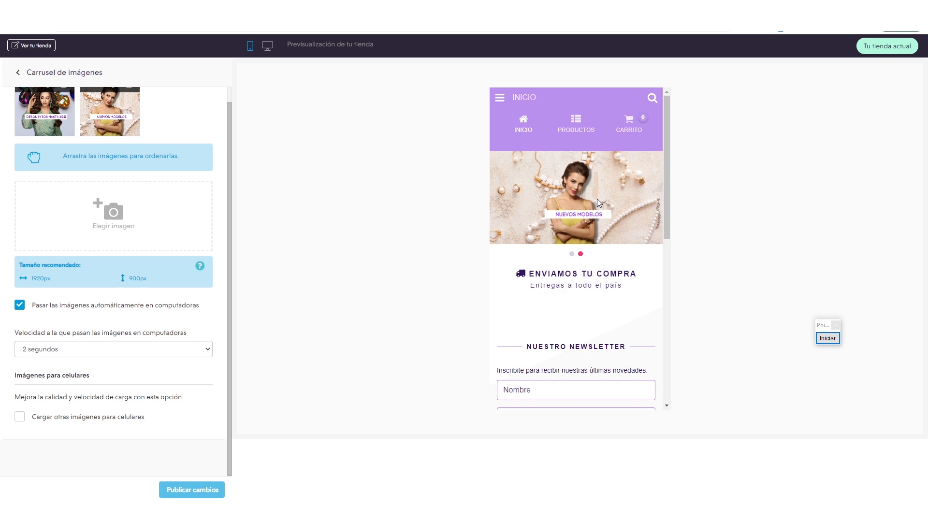
pyautogui.click(267, 46)
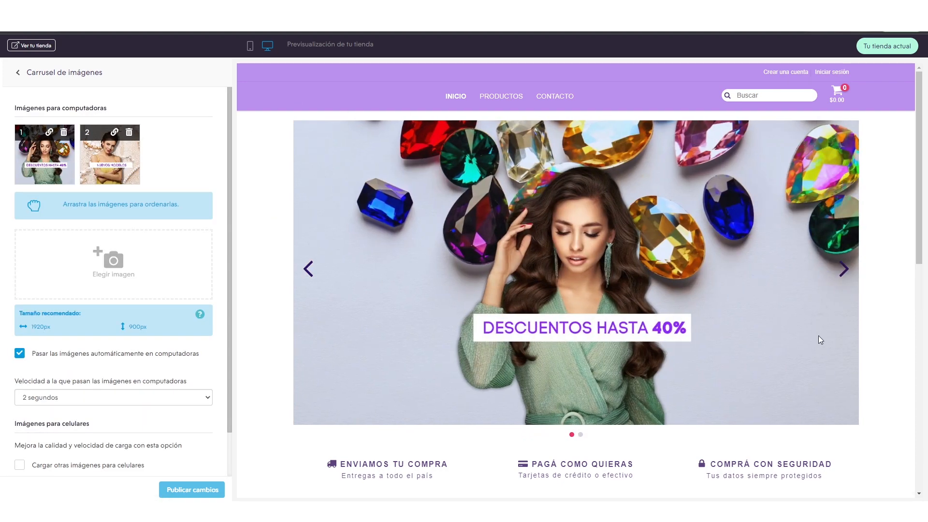
# Mark the way back from the image carousel settings with a red arrow and open the category banner settings
pyautogui.hotkey('ctrl', 'shift', 'F8')
pyautogui.moveTo(105, 308)
pyautogui.mouseDown()
pyautogui.moveTo(74, 130)
pyautogui.moveTo(22, 84)
pyautogui.mouseUp()
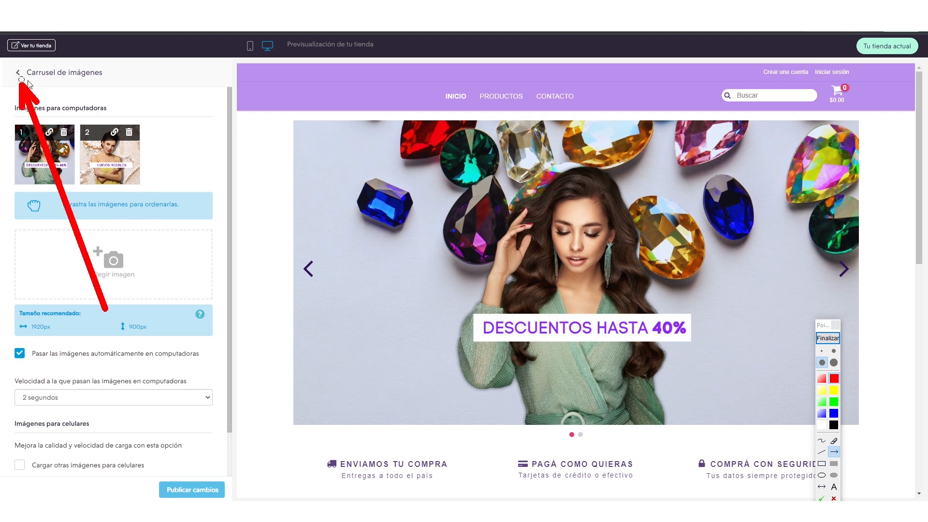
pyautogui.click(828, 338)
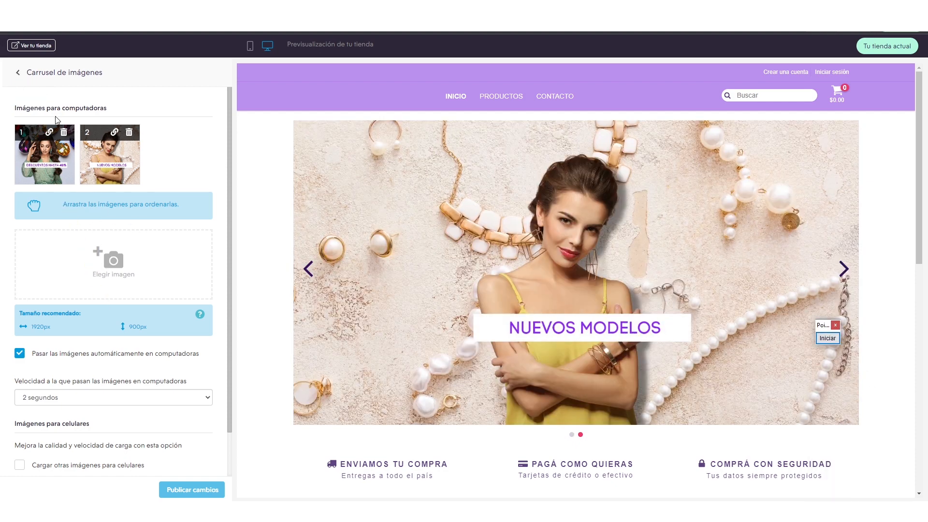
pyautogui.click(18, 73)
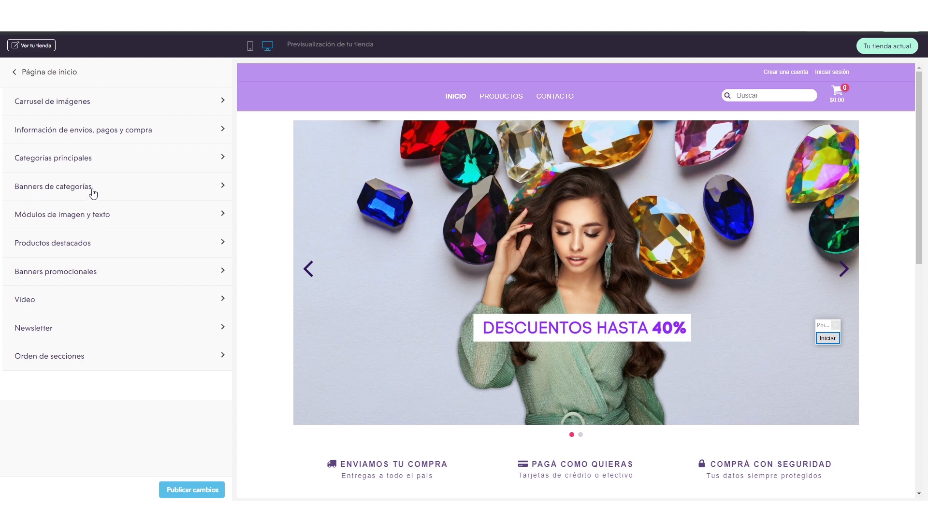
pyautogui.click(78, 191)
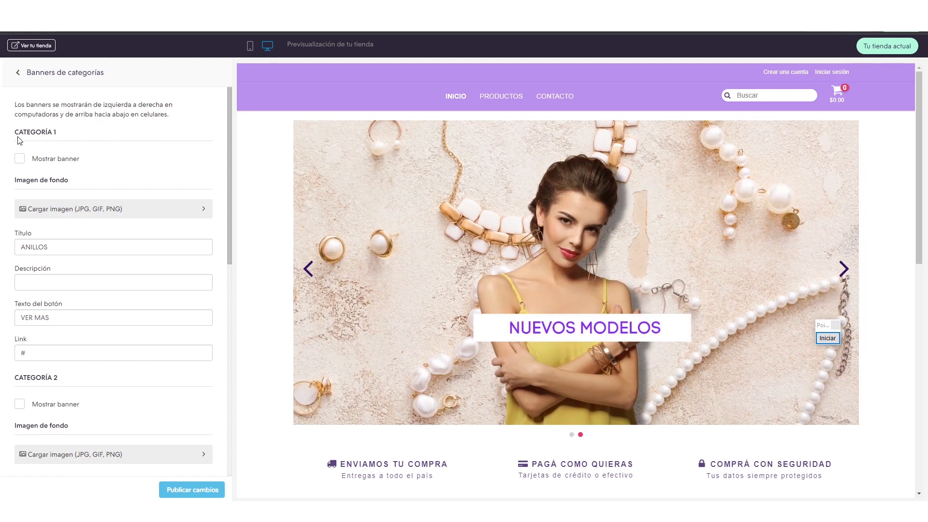
# Show the Categoría 1 banner and give it the background image cat-1 from the LOGO SLIDERS Y CATEGORIAS IMG folder
pyautogui.scroll(-1, 67, 141)
pyautogui.scroll(1, 72, 139)
pyautogui.click(24, 162)
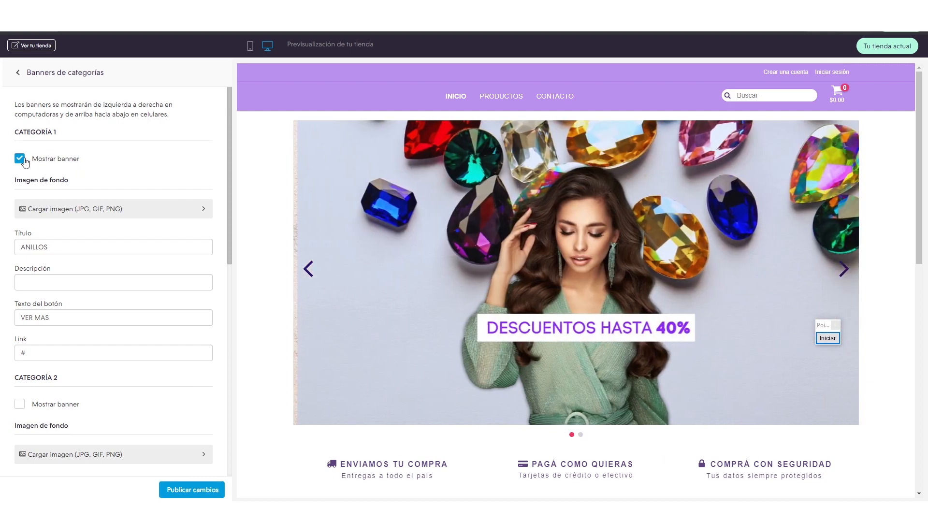
pyautogui.scroll(-1, 73, 165)
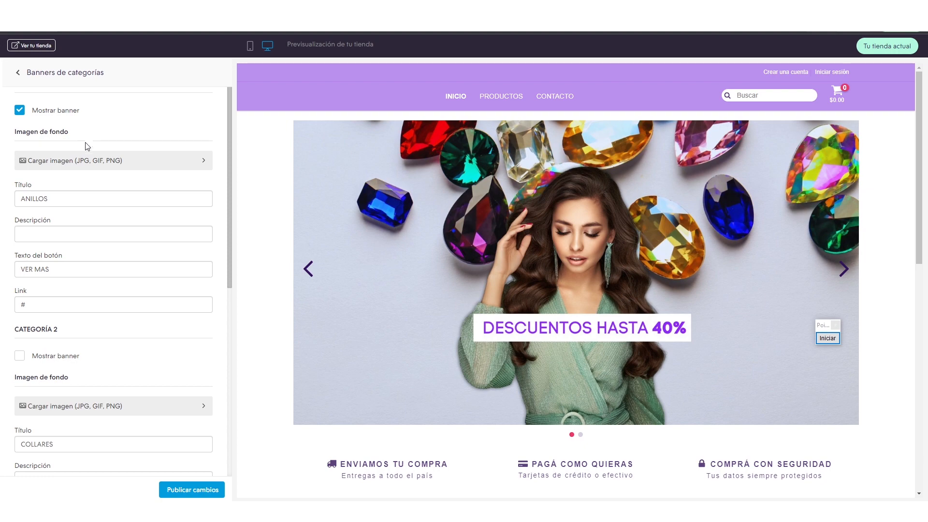
pyautogui.click(88, 162)
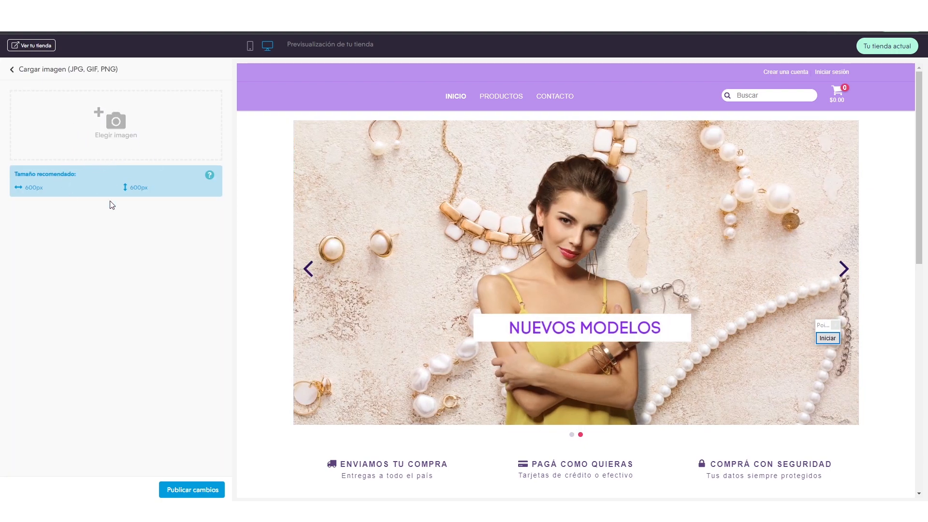
pyautogui.click(116, 123)
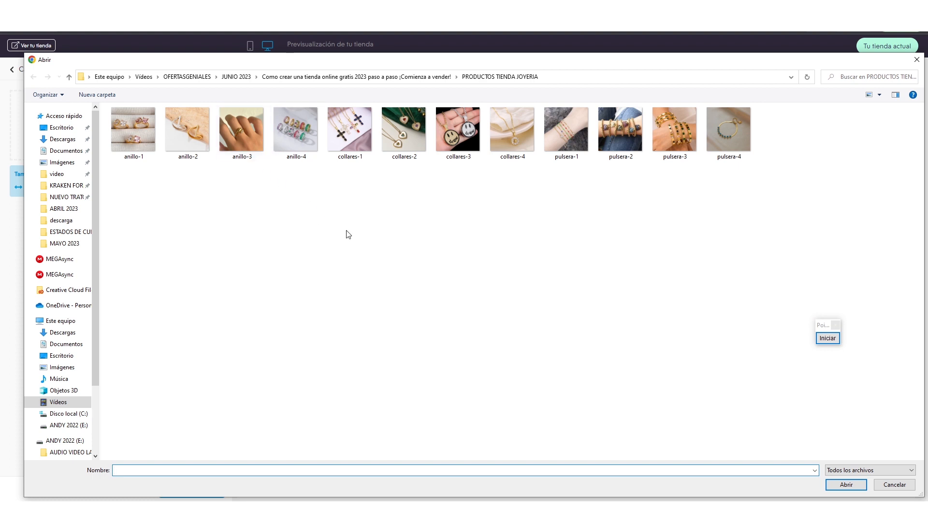
pyautogui.click(440, 77)
pyautogui.doubleClick(303, 243)
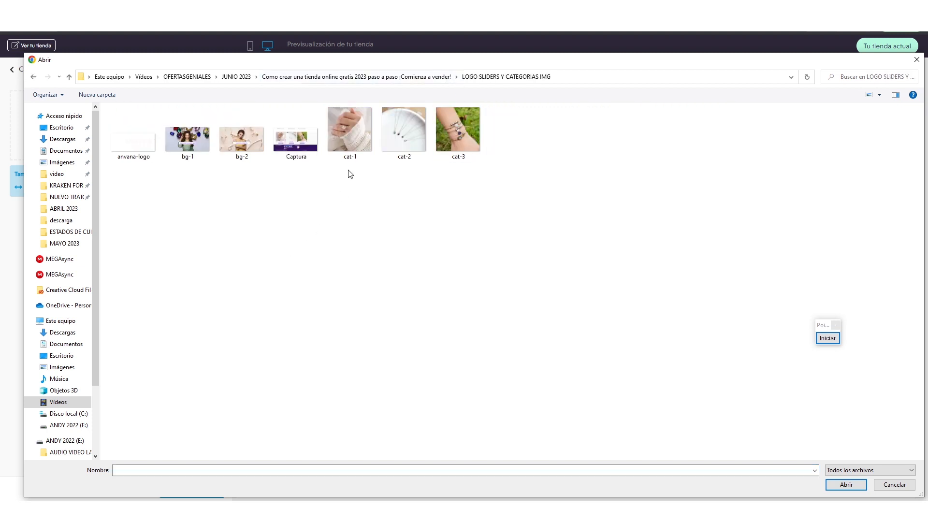
pyautogui.doubleClick(352, 128)
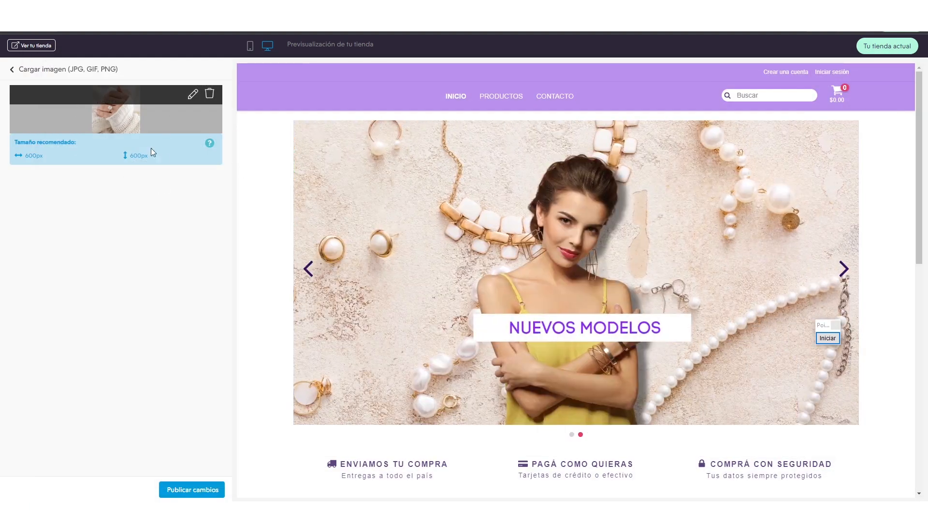
pyautogui.click(12, 72)
# Review the title, description, button text and link fields of the Categoría 1 banner
pyautogui.scroll(-1, 89, 255)
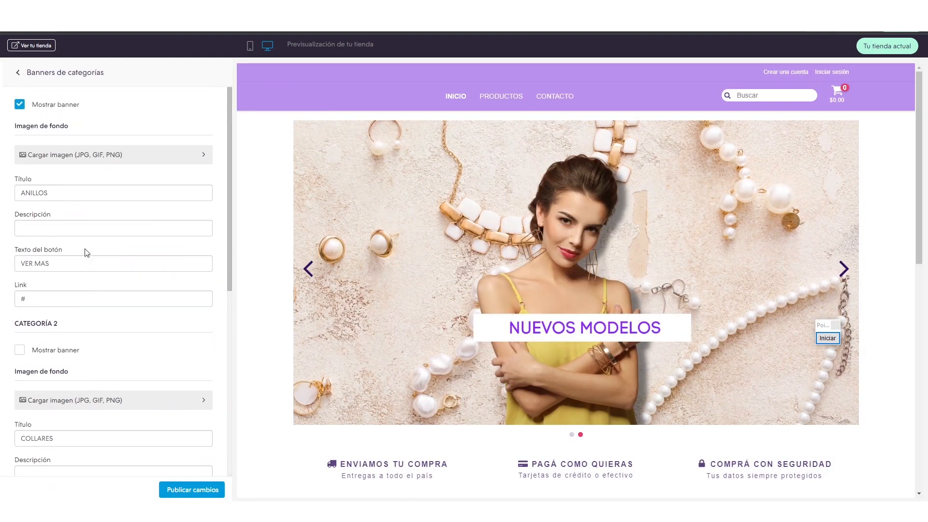
pyautogui.scroll(1, 87, 252)
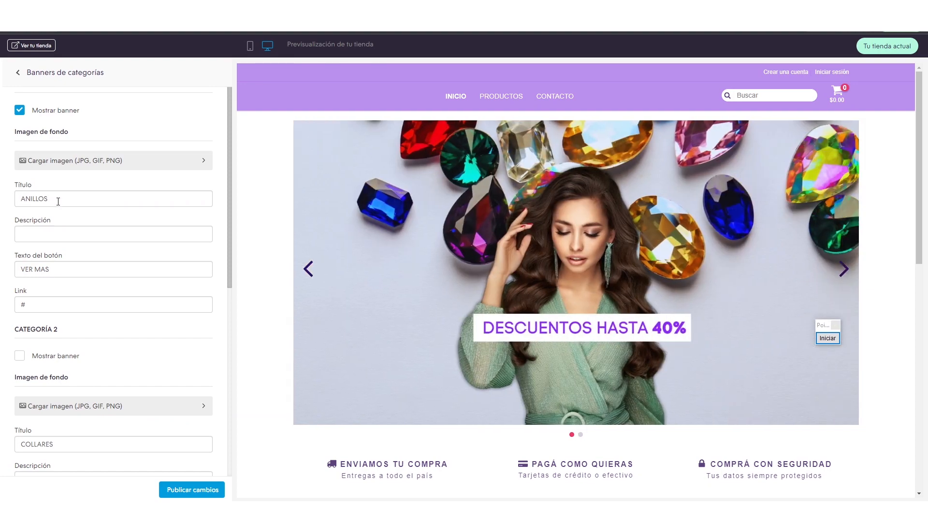
pyautogui.scroll(-1, 30, 184)
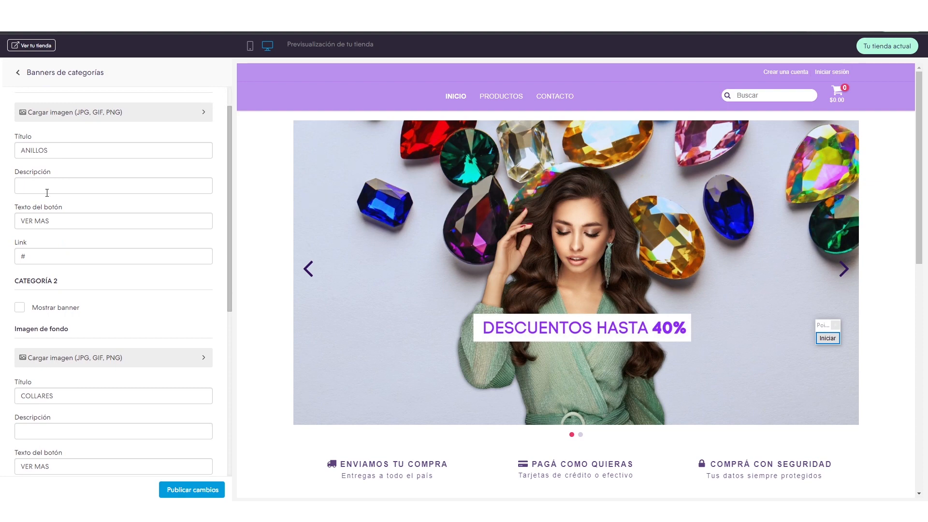
pyautogui.scroll(-1, 65, 181)
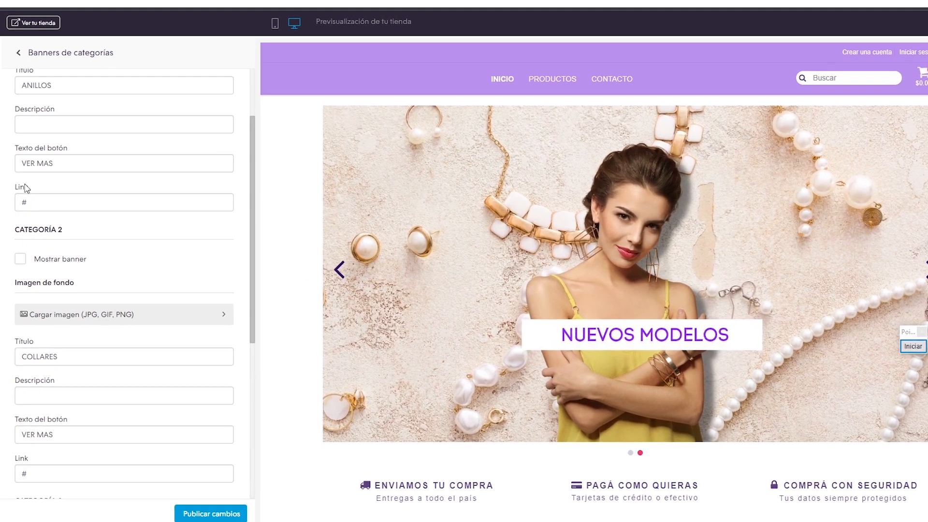
pyautogui.scroll(-1, 35, 157)
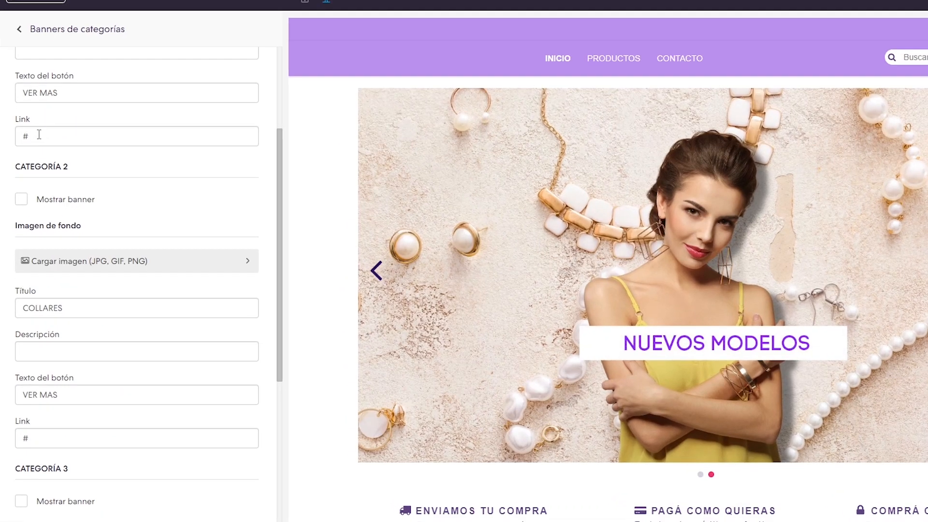
pyautogui.scroll(4, 61, 142)
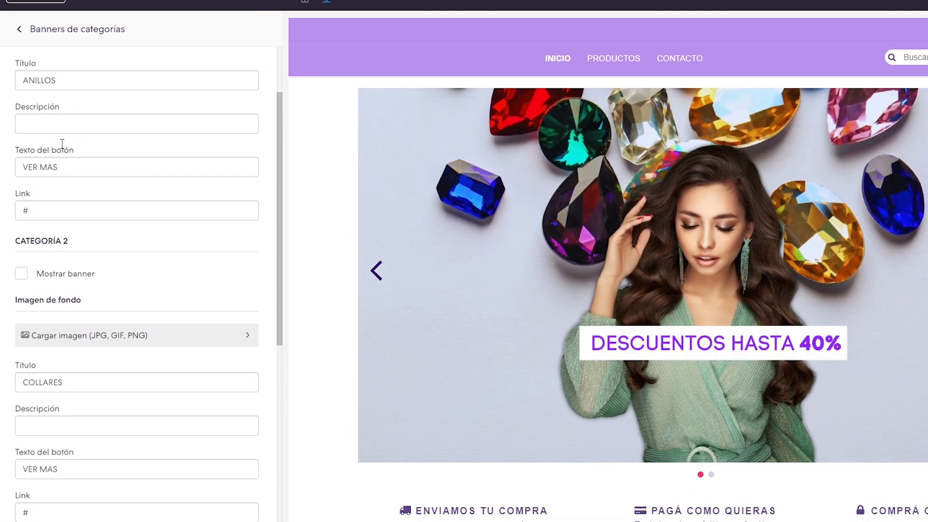
pyautogui.scroll(-1, 59, 168)
pyautogui.scroll(1, 88, 170)
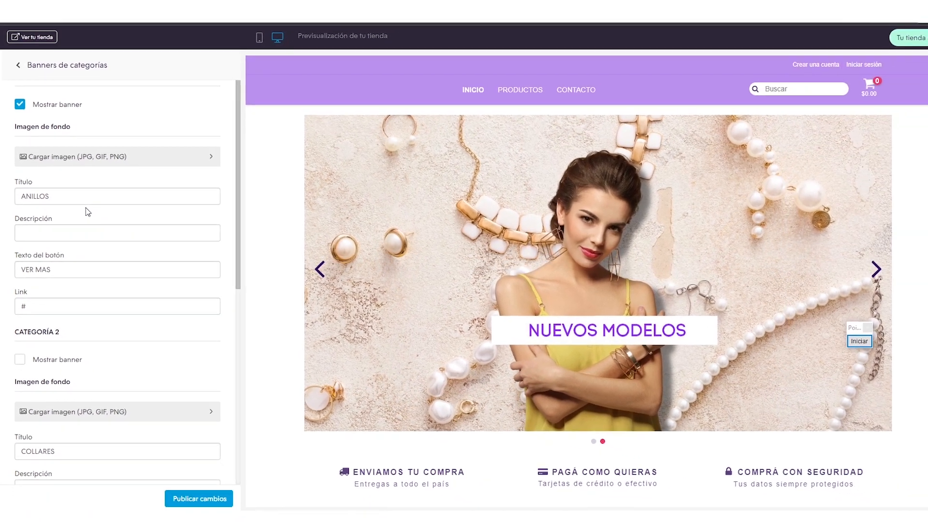
# Show the Categoría 2 banner and give it the background image cat-2
pyautogui.scroll(-3, 86, 209)
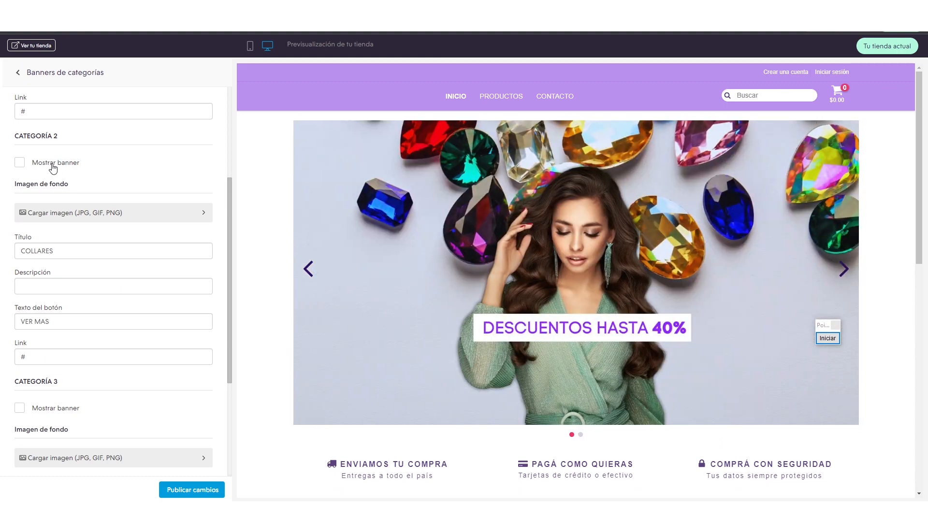
pyautogui.click(23, 164)
pyautogui.click(77, 215)
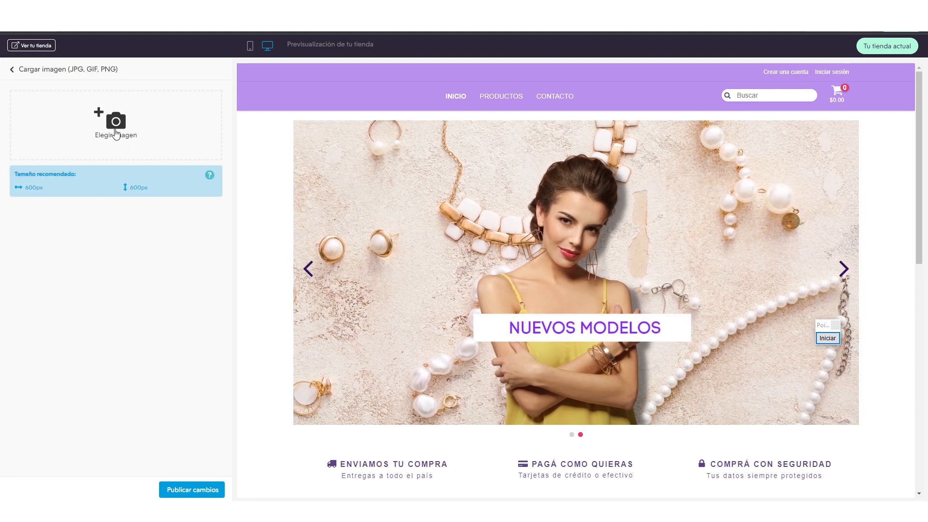
pyautogui.click(122, 131)
pyautogui.doubleClick(406, 145)
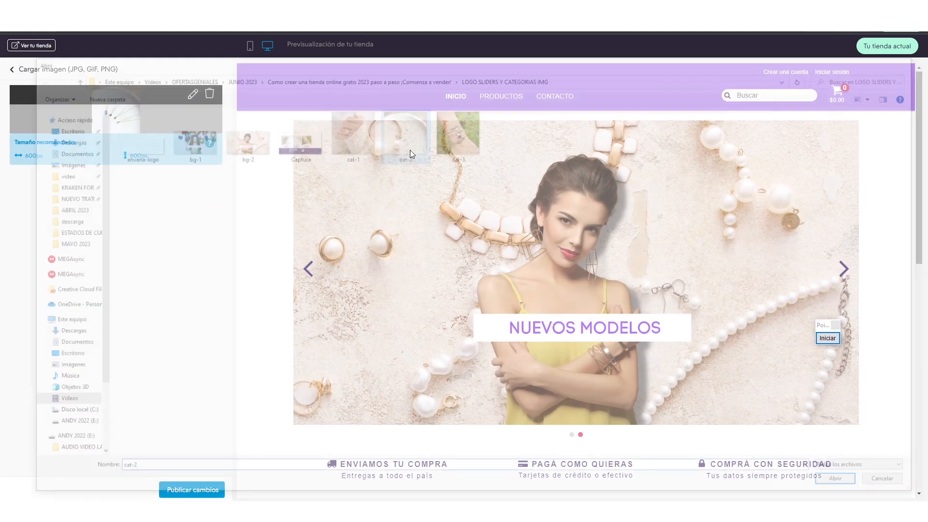
pyautogui.click(12, 70)
# Turn on the display of the Categoría 3 banner titled PULSERAS
pyautogui.scroll(-5, 106, 208)
pyautogui.scroll(-2, 108, 212)
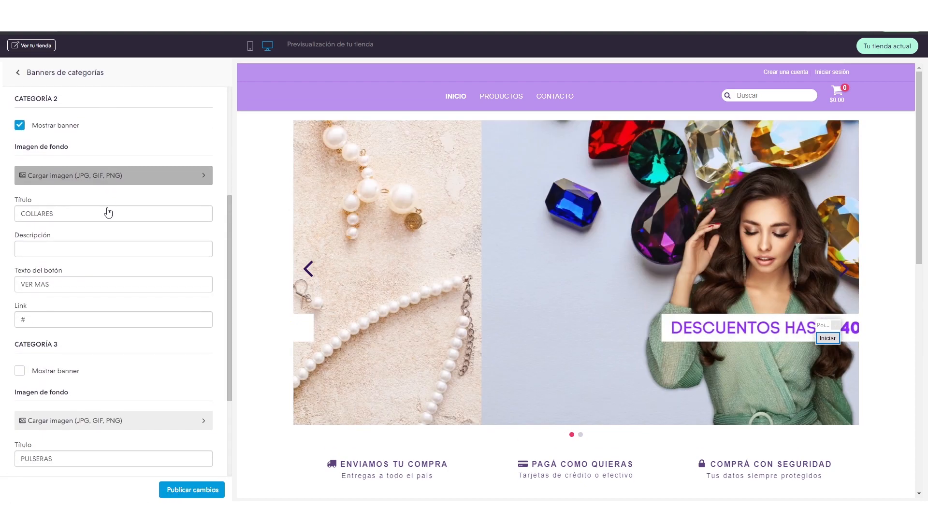
pyautogui.scroll(-3, 58, 183)
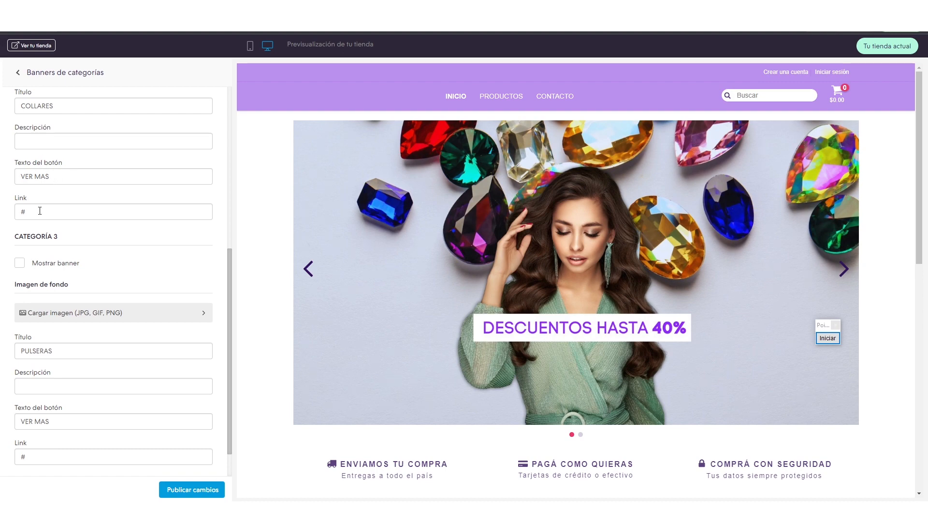
pyautogui.scroll(-1, 43, 220)
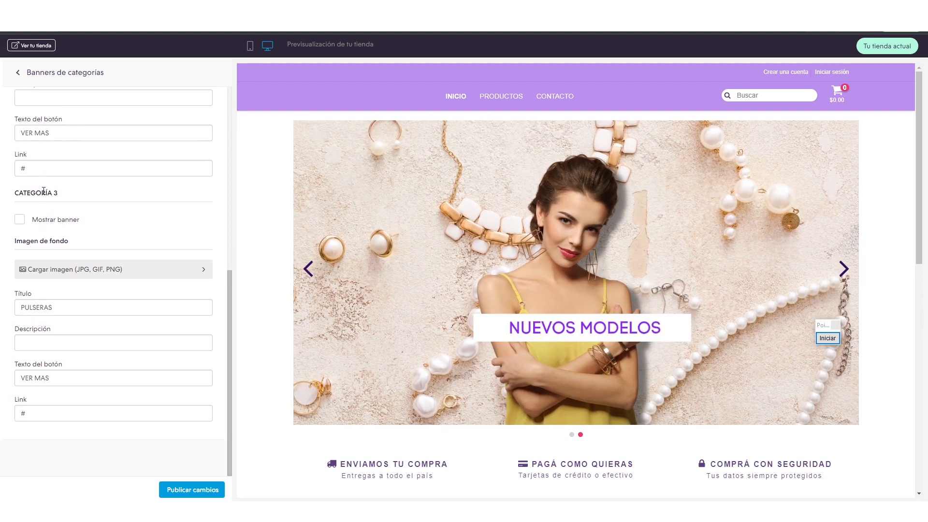
pyautogui.click(20, 219)
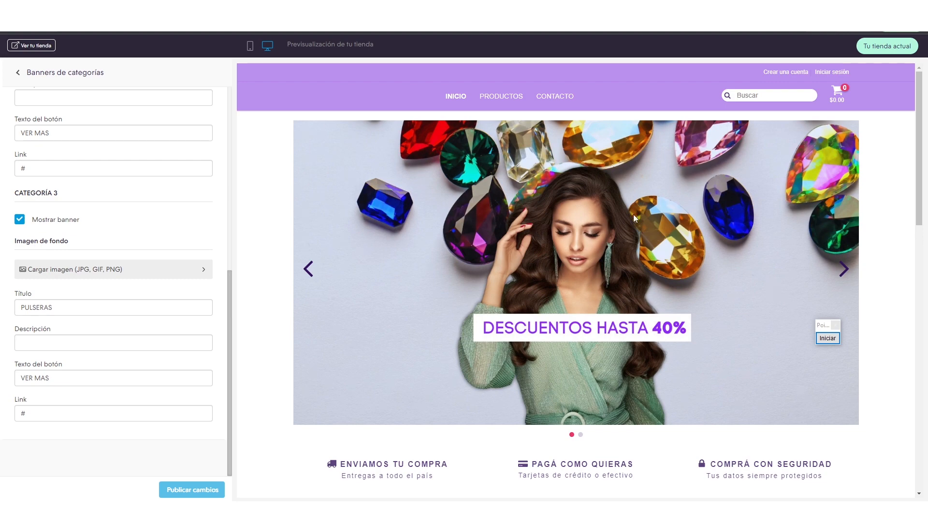
# Examine the three category banners and the rest of the home page down to the footer in the store preview
pyautogui.scroll(-7, 581, 226)
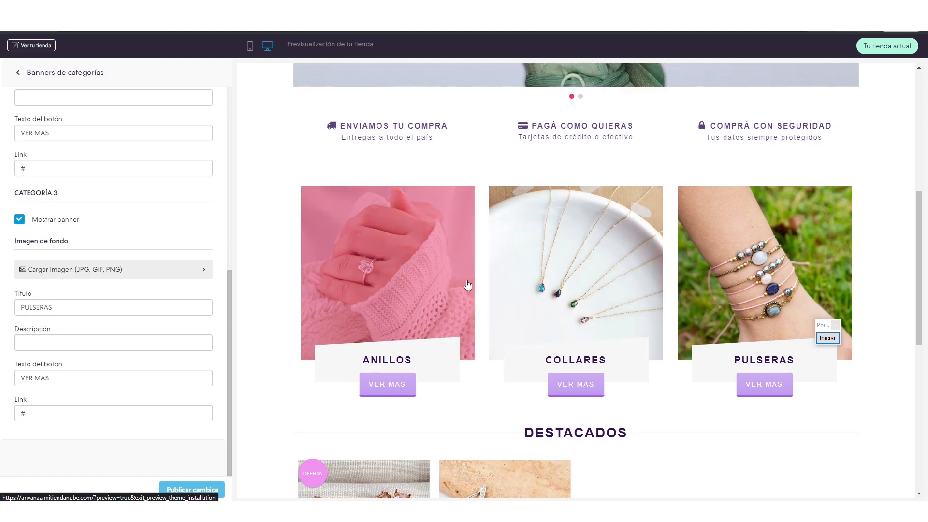
pyautogui.scroll(-1, 629, 301)
pyautogui.scroll(4, 629, 302)
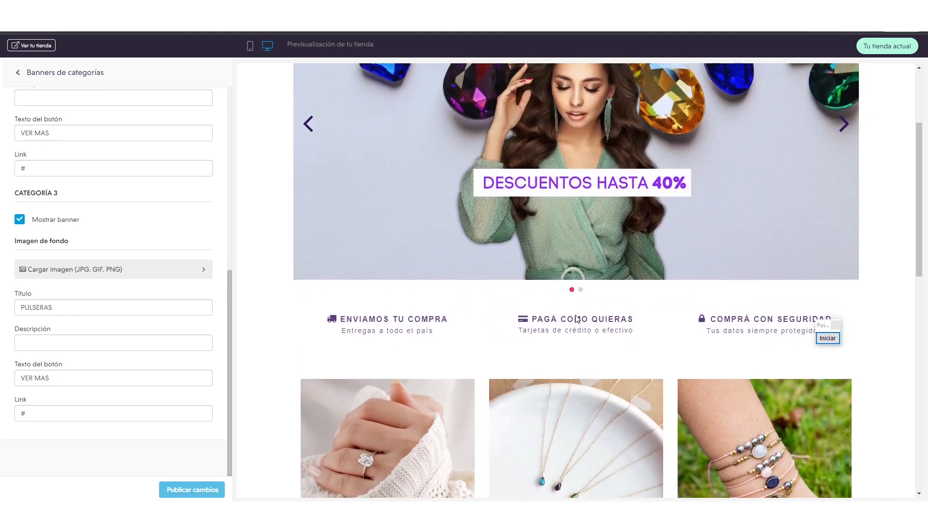
pyautogui.scroll(-3, 561, 291)
pyautogui.scroll(3, 577, 329)
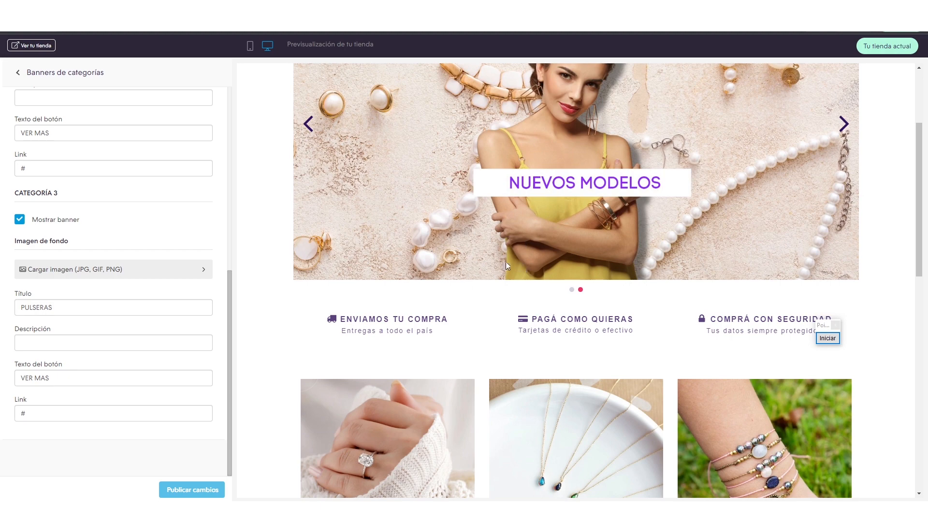
pyautogui.scroll(-8, 607, 224)
pyautogui.scroll(-3, 606, 223)
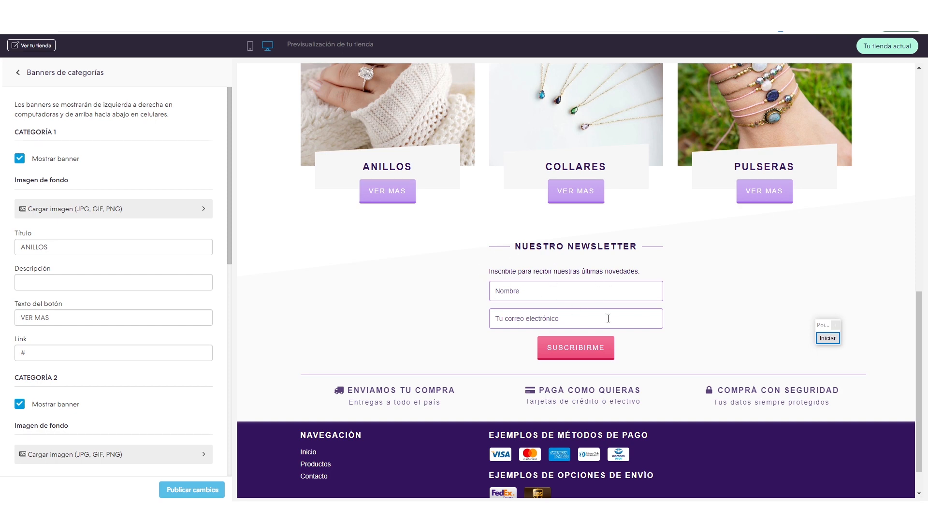
# Set position 9 of the home page's section order to Ninguno, publish the change and check the preview
pyautogui.click(18, 73)
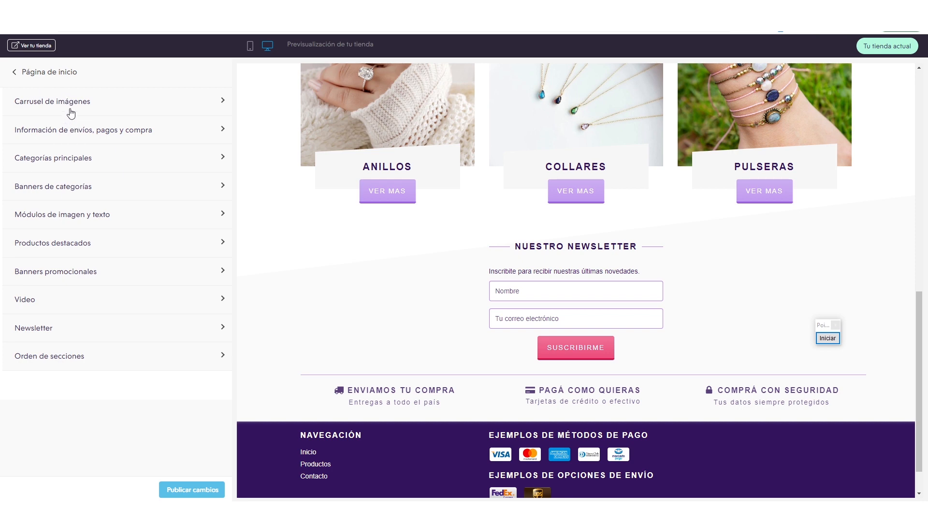
pyautogui.click(71, 361)
pyautogui.scroll(-1, 89, 218)
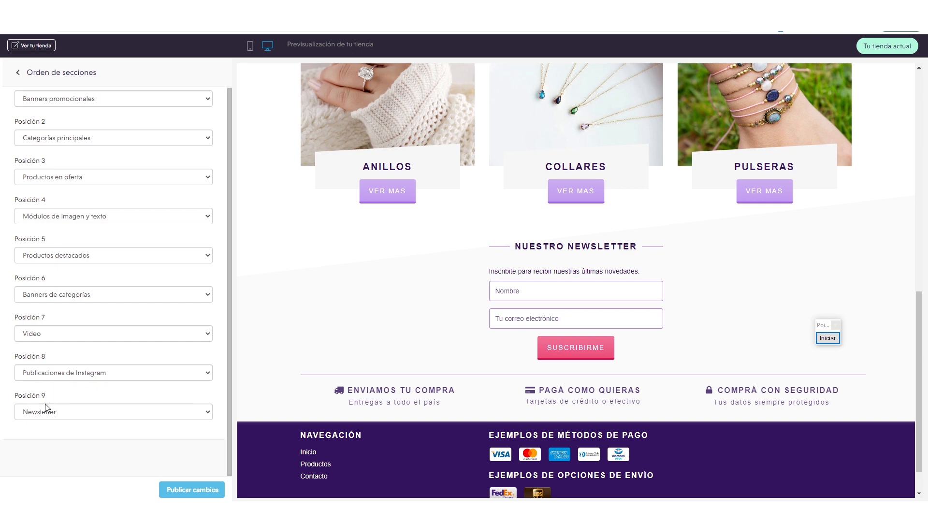
pyautogui.click(63, 415)
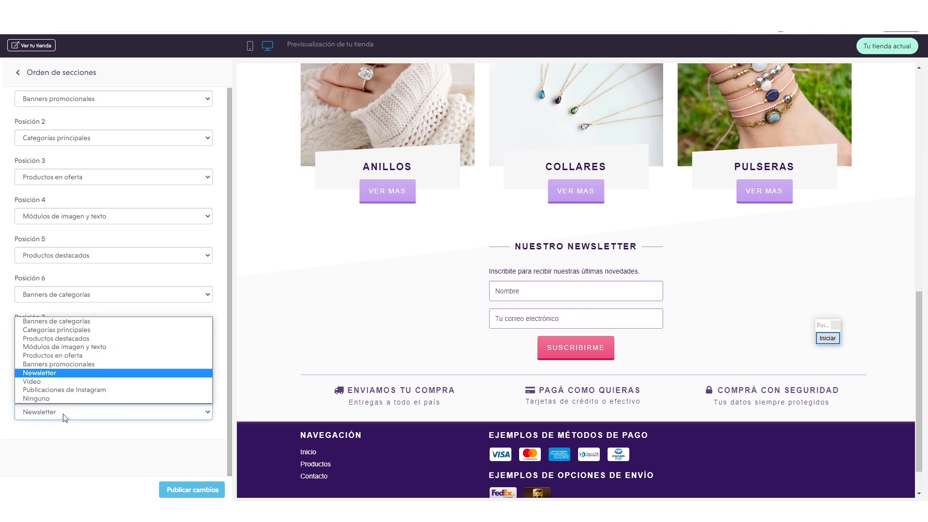
pyautogui.click(42, 399)
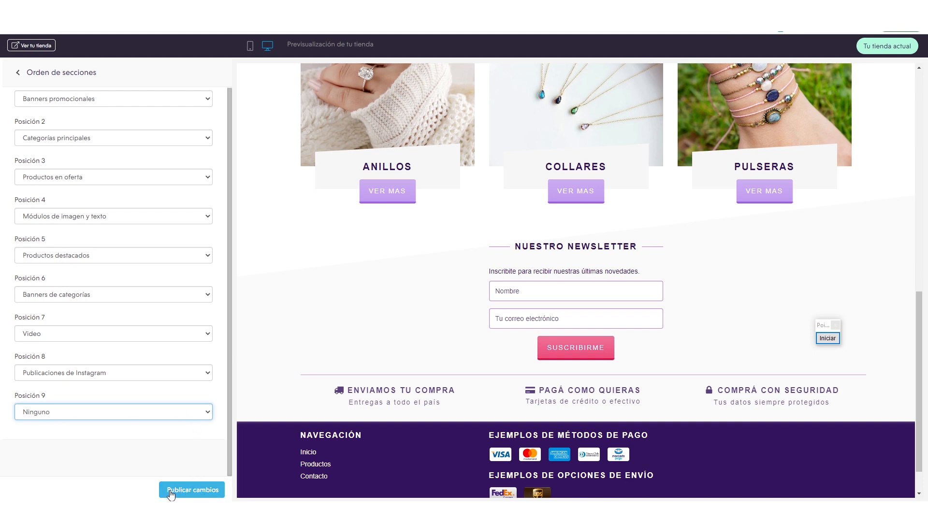
pyautogui.click(199, 492)
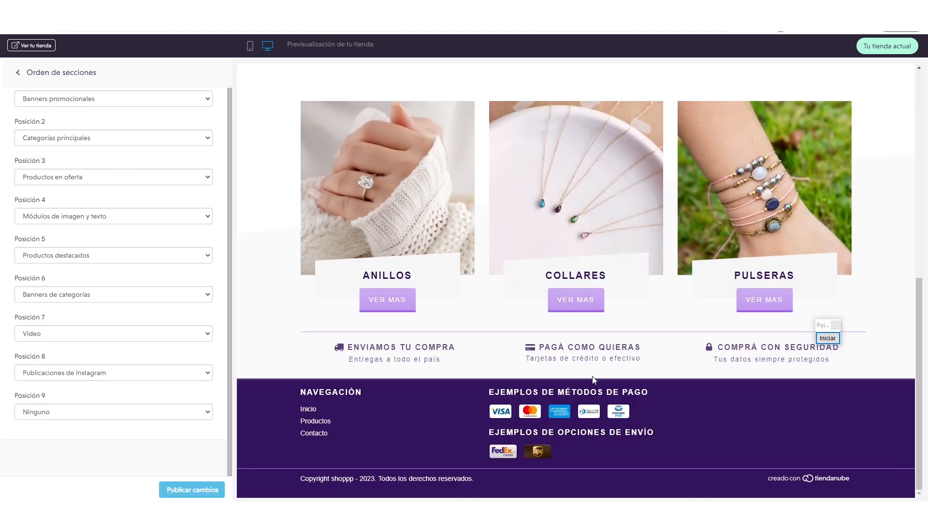
pyautogui.scroll(5, 594, 380)
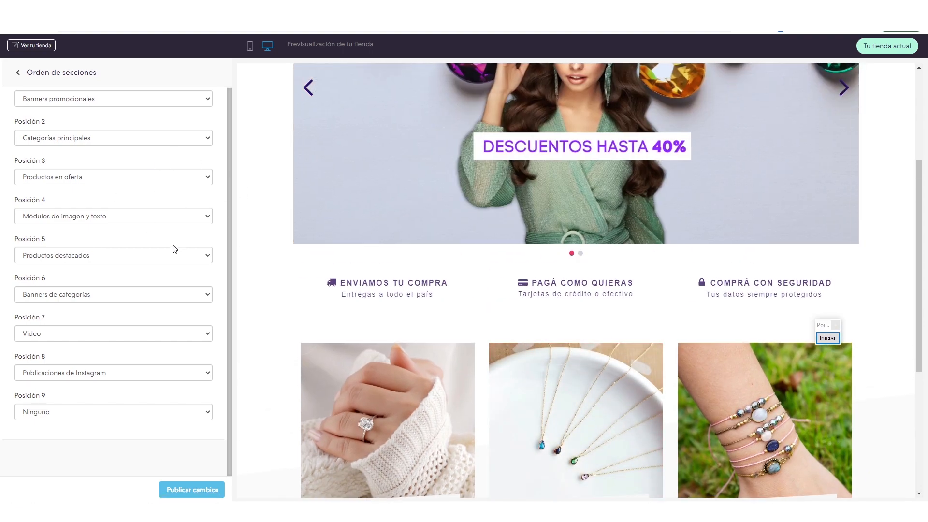
pyautogui.scroll(1, 175, 249)
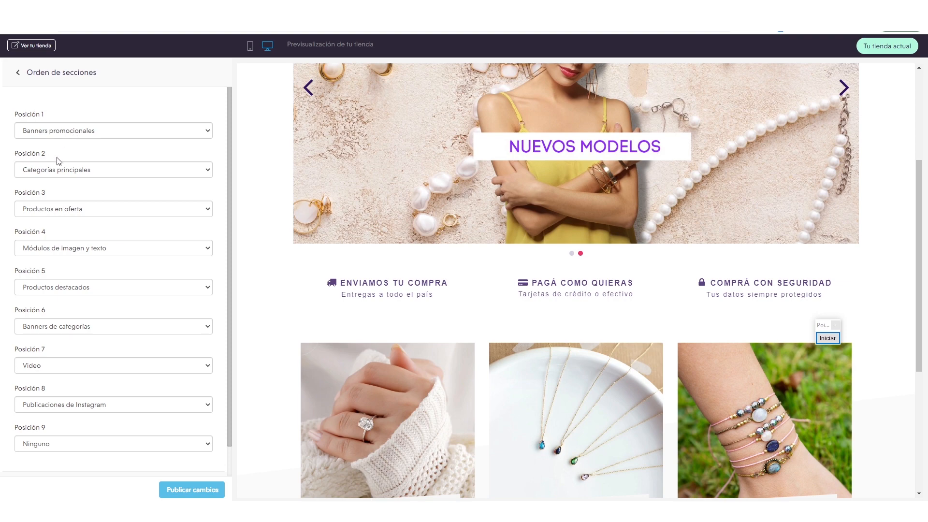
# Set position 2 of the home page's section order to Banners de categorías and position 3 to Productos destacados
pyautogui.click(82, 172)
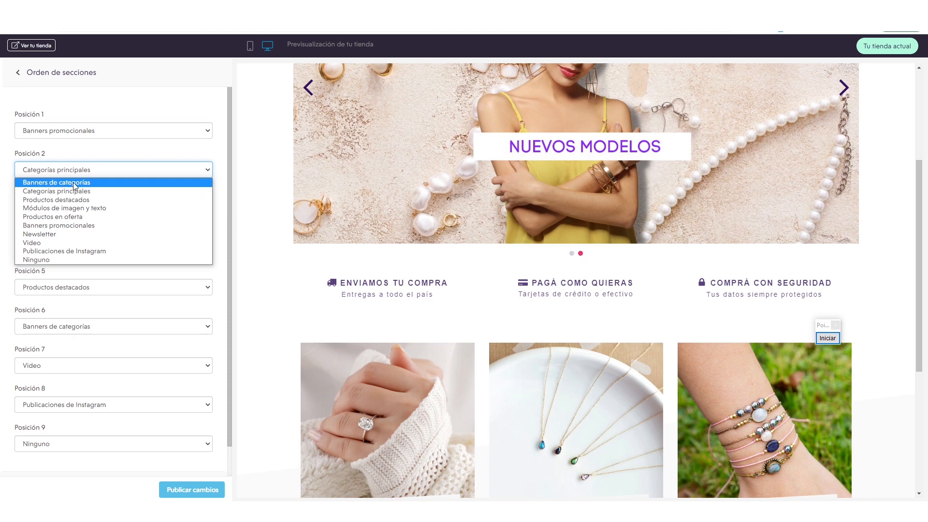
pyautogui.click(71, 184)
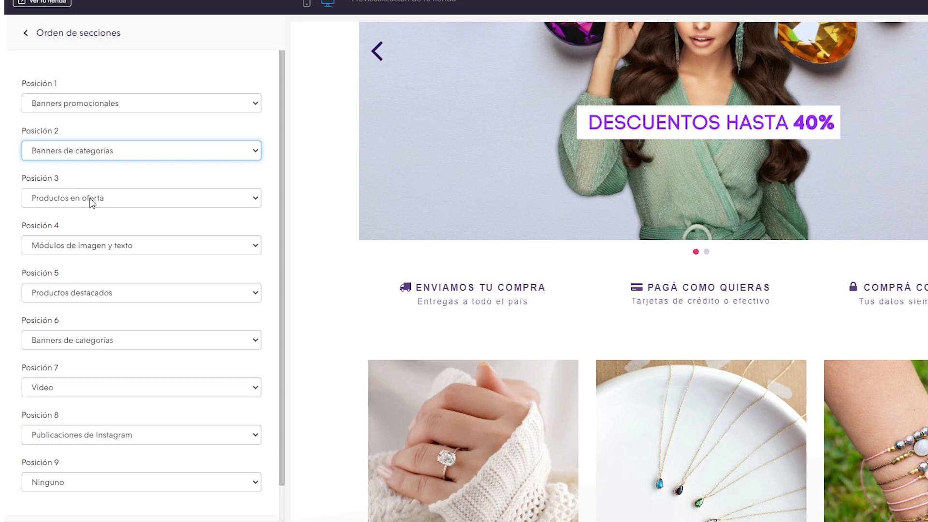
pyautogui.click(91, 202)
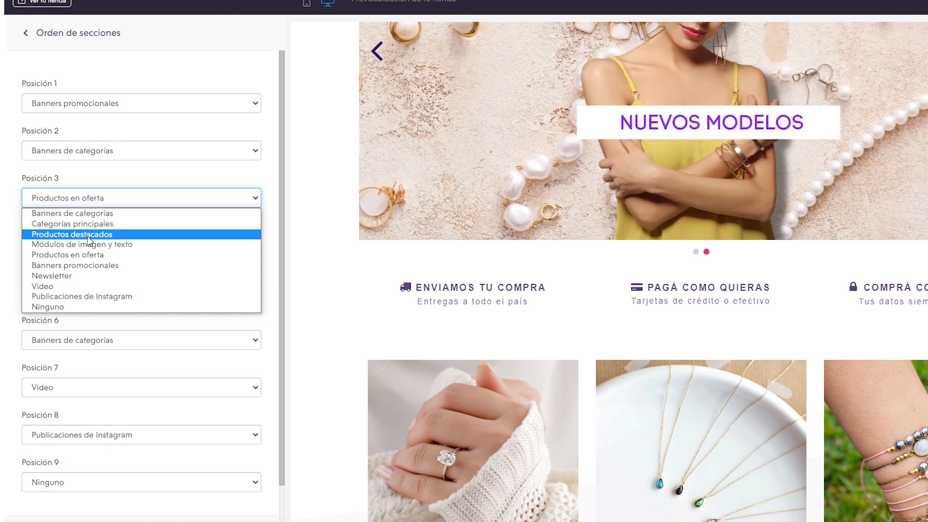
pyautogui.click(88, 235)
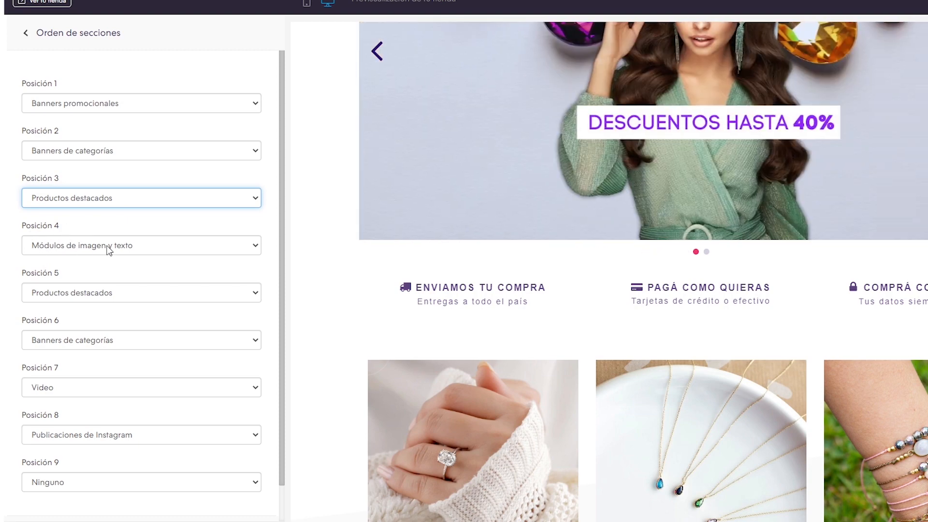
# Set positions 5 and 6 of the section order to Ninguno and publish the changes
pyautogui.click(89, 293)
pyautogui.click(63, 402)
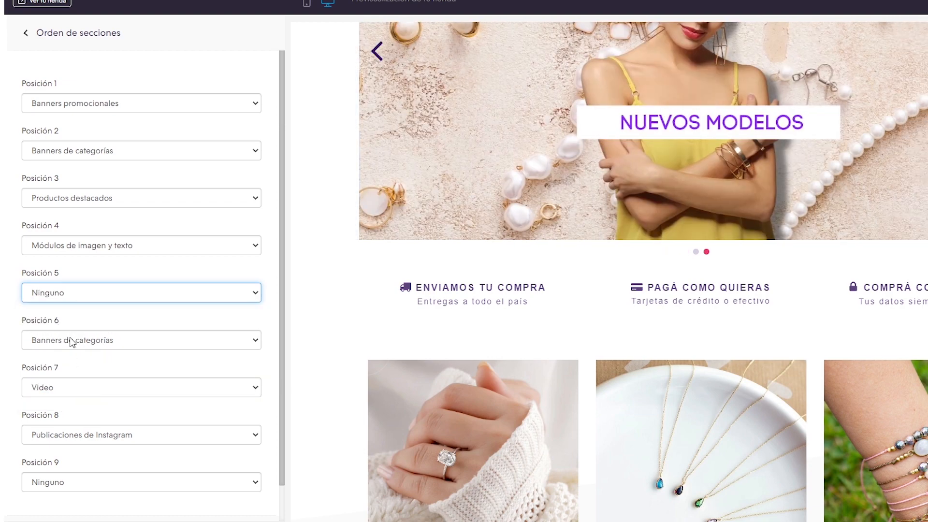
pyautogui.click(78, 342)
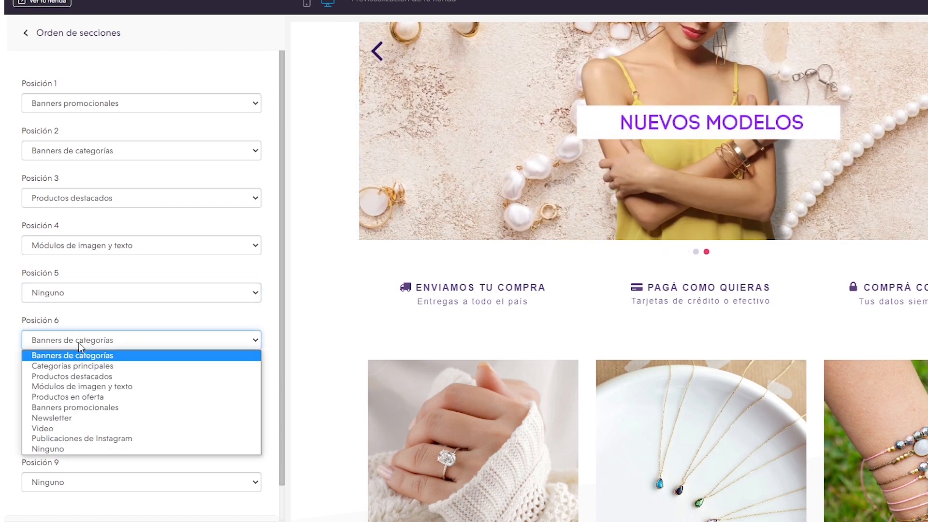
pyautogui.click(67, 449)
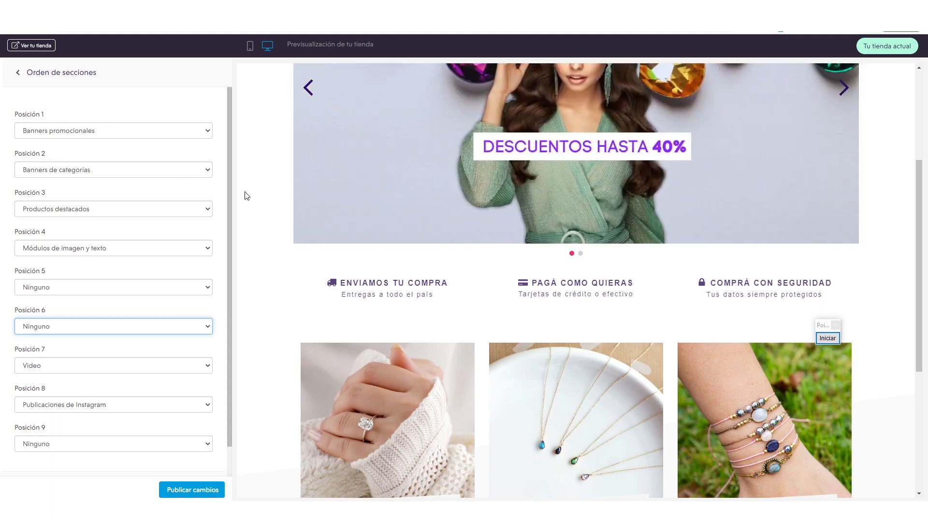
pyautogui.scroll(-1, 148, 239)
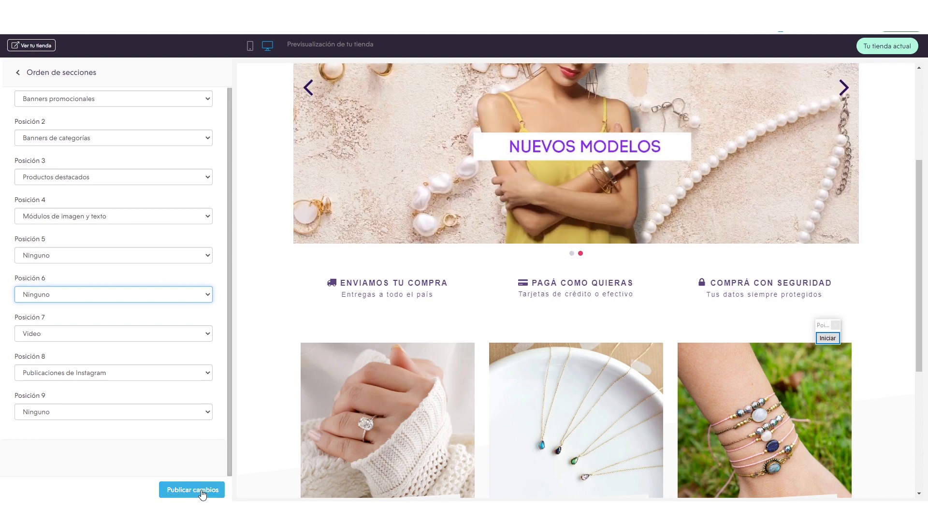
pyautogui.click(202, 490)
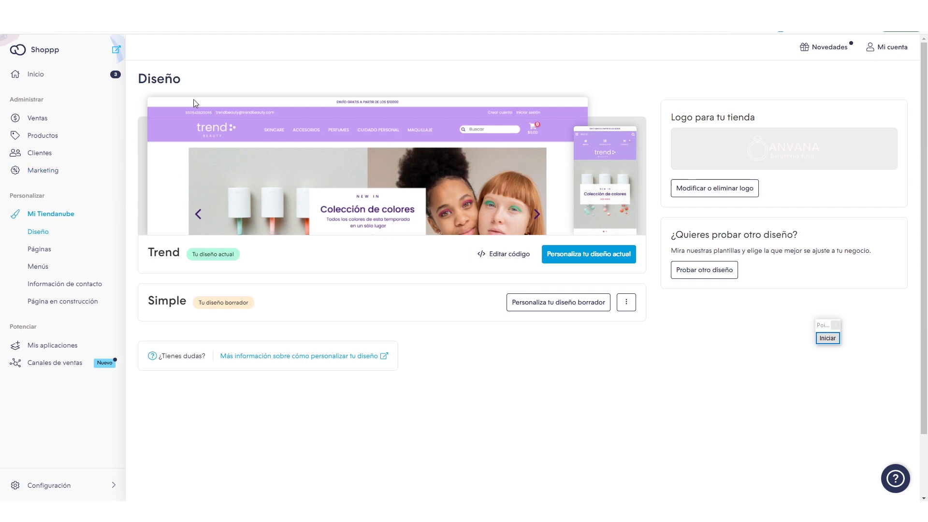
# Mark the store link beside the shop name with two red annotation arrows, then end the annotation
pyautogui.click(827, 338)
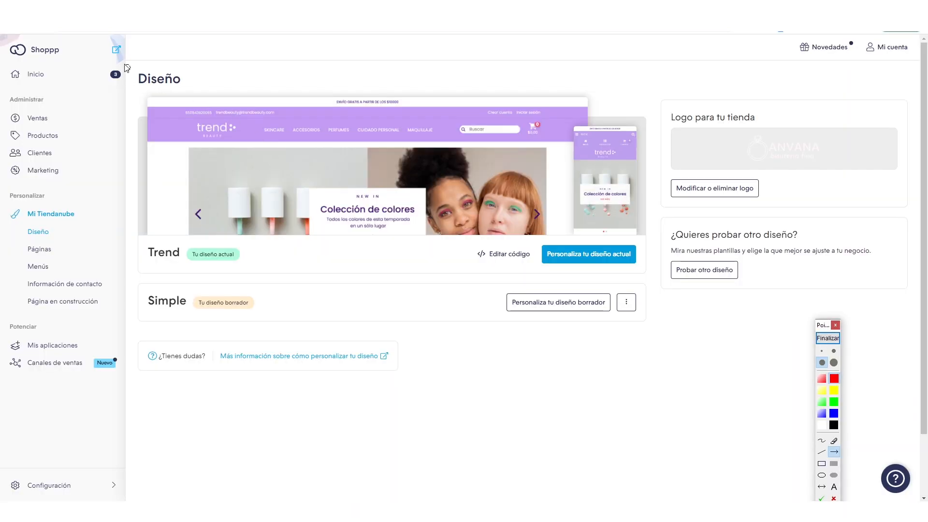
pyautogui.moveTo(492, 74); pyautogui.dragTo(138, 52)
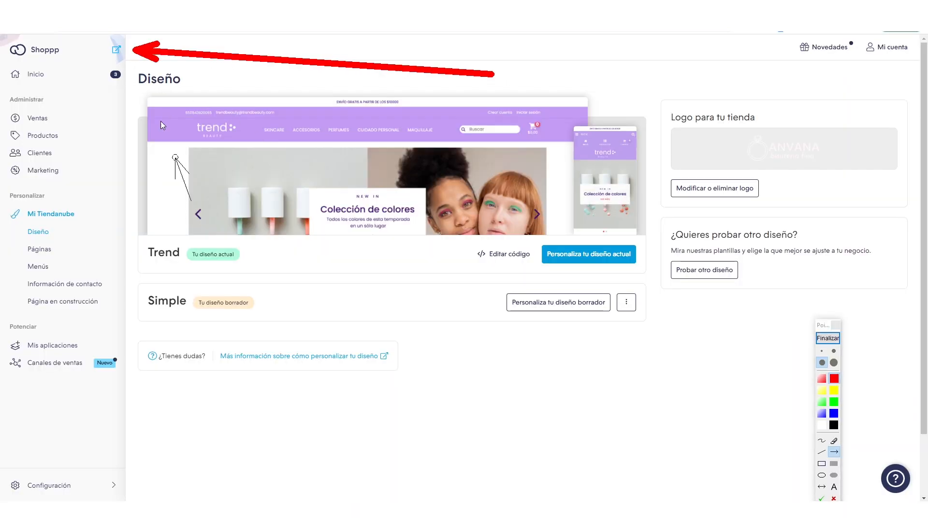
pyautogui.moveTo(194, 202); pyautogui.dragTo(121, 58)
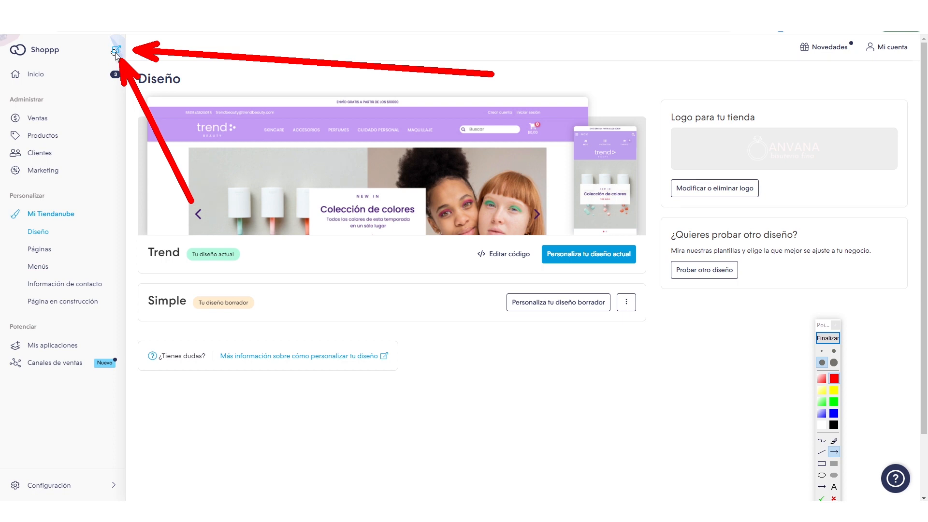
pyautogui.click(827, 338)
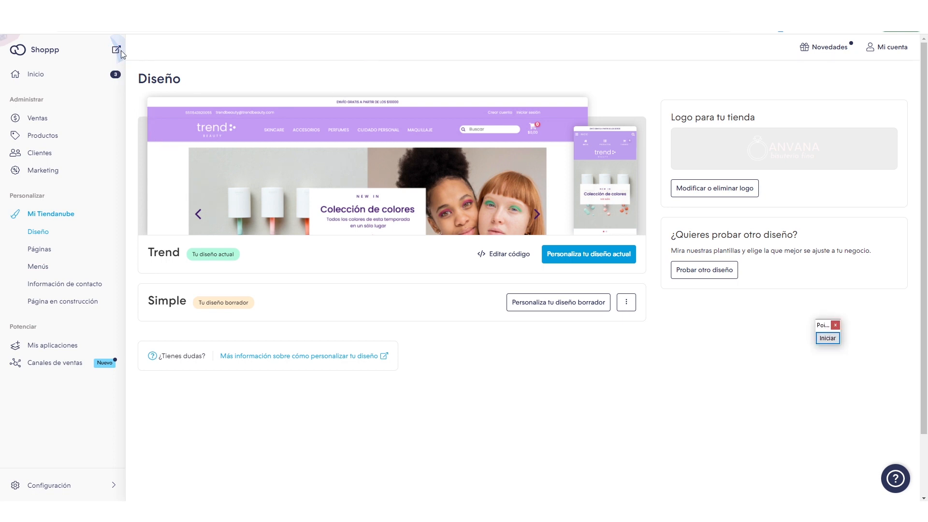
# View the published store's home page from the carousel down to the category banners and footer, then return to the admin
pyautogui.click(118, 51)
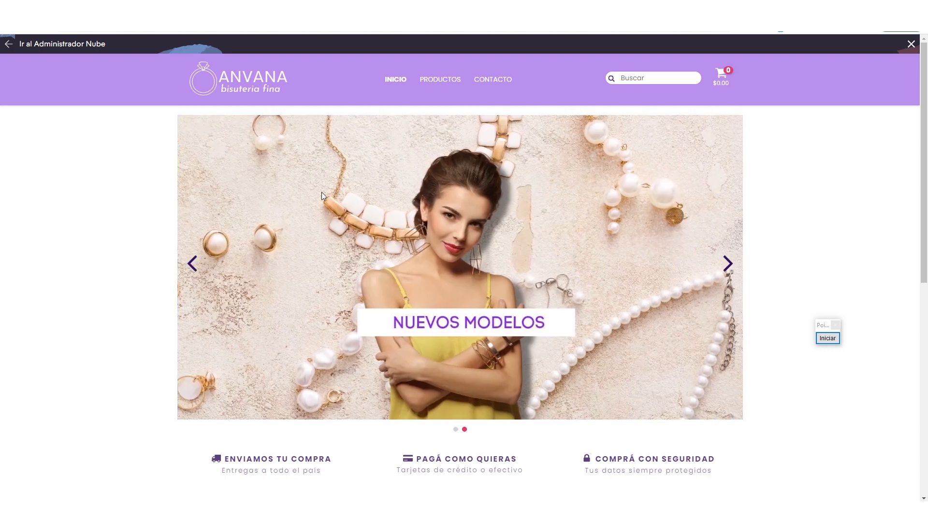
pyautogui.scroll(-7, 272, 202)
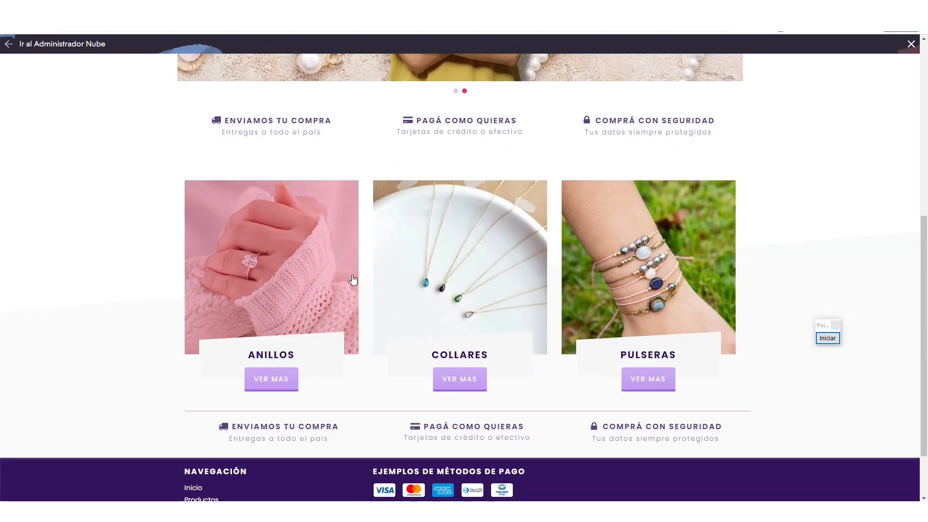
pyautogui.scroll(7, 379, 260)
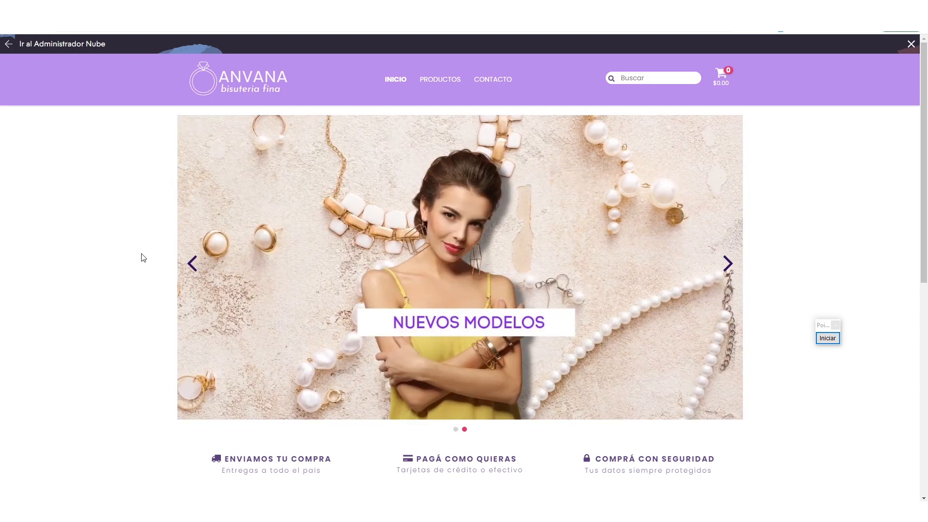
pyautogui.hotkey('ctrl', 'w')
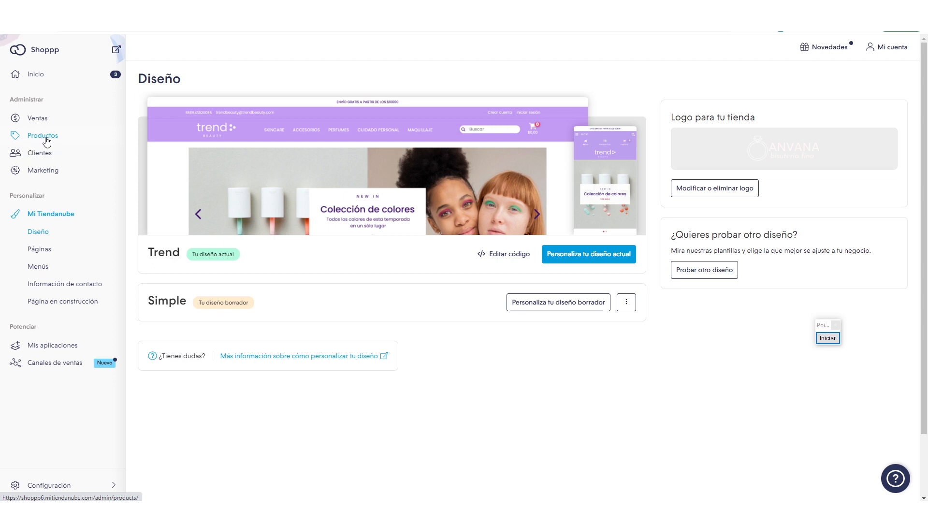
# Start the store's first product, named ANILLO ESTILO GEOMÉTRICO, and add a description listing its pattern, quantity, material, occasion, classification, inset material and 5g weight
pyautogui.click(43, 139)
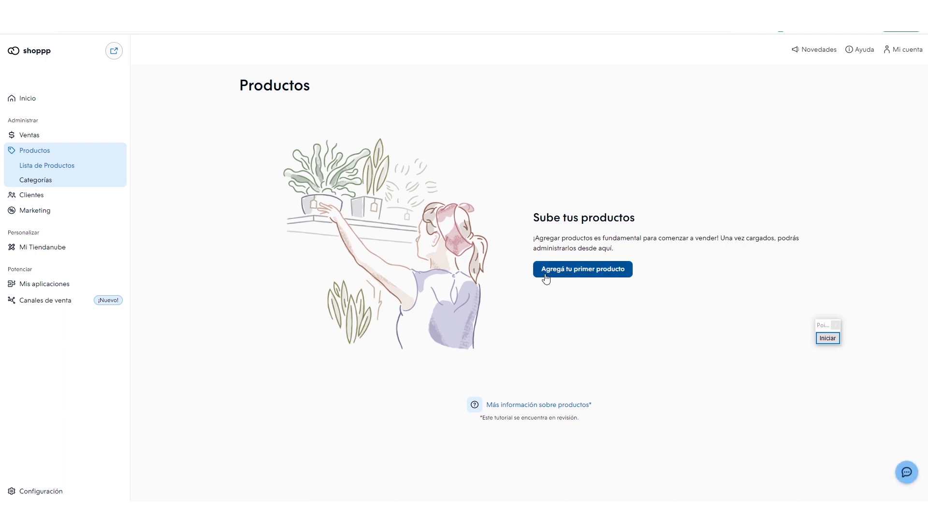
pyautogui.click(608, 273)
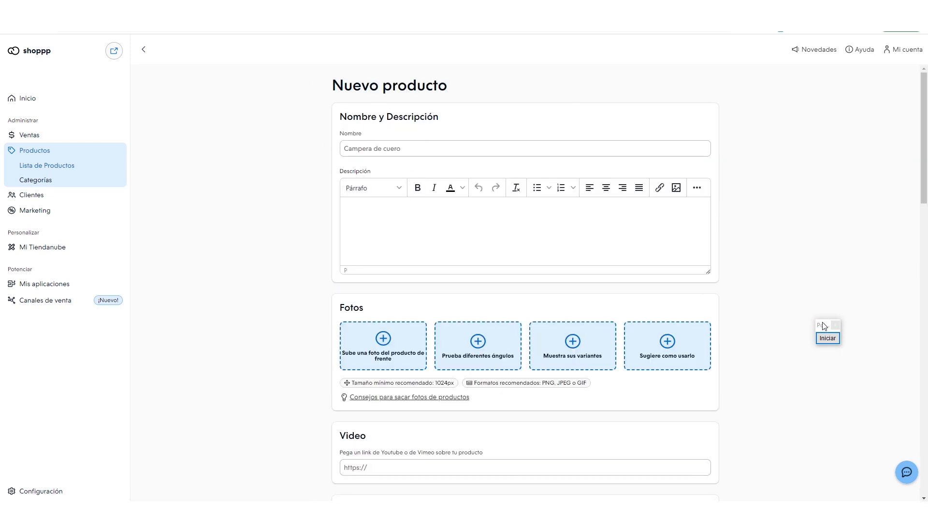
pyautogui.moveTo(822, 326); pyautogui.dragTo(866, 87)
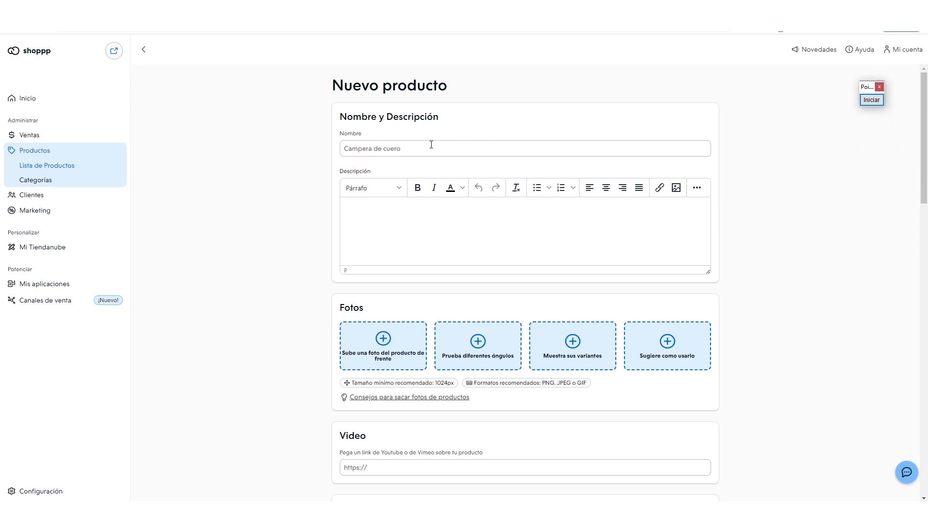
pyautogui.click(378, 148)
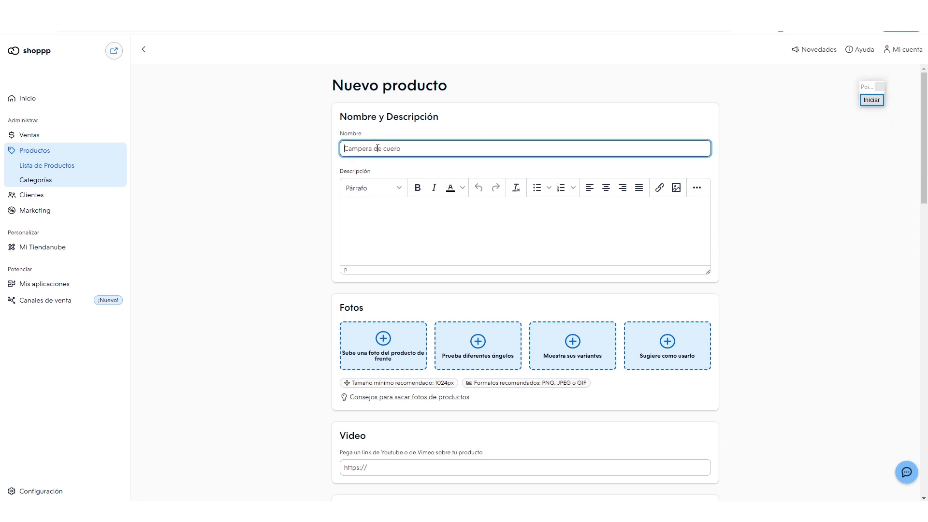
pyautogui.click(385, 236)
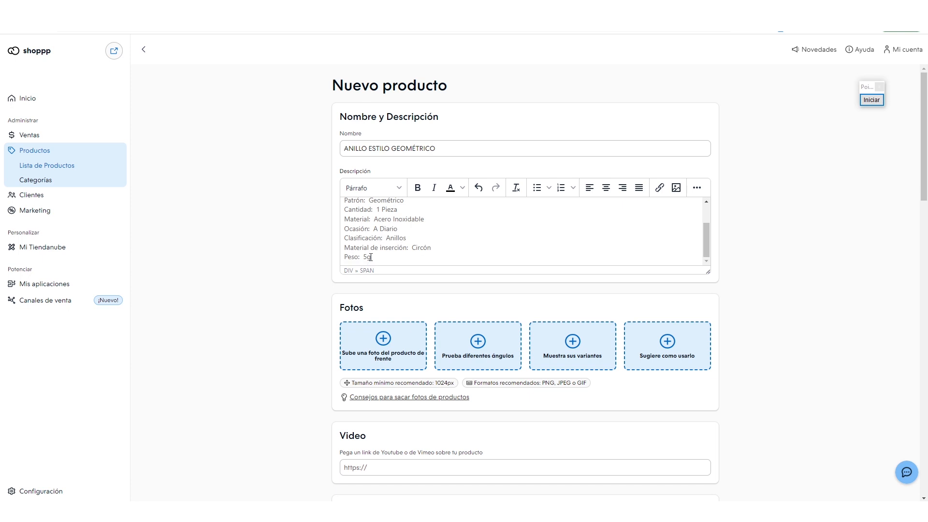
# Upload the first ring photo from the PRODUCTOS TIENDA JOYERIA folder as the product's main image
pyautogui.moveTo(922, 155); pyautogui.dragTo(919, 208)
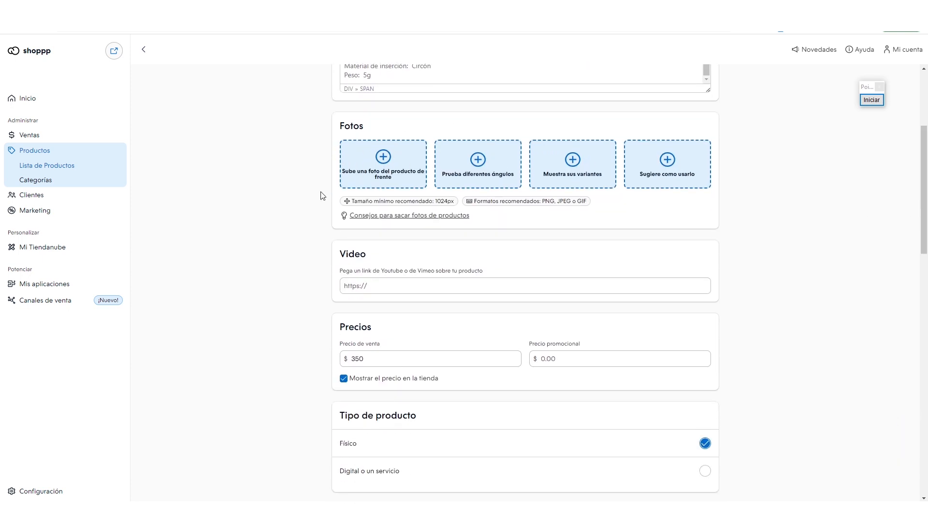
pyautogui.click(384, 158)
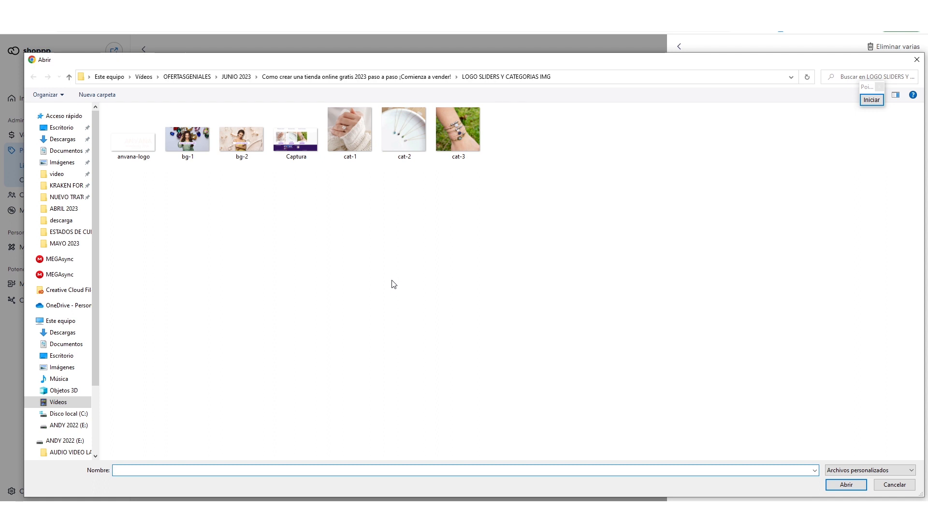
pyautogui.click(397, 77)
pyautogui.doubleClick(248, 141)
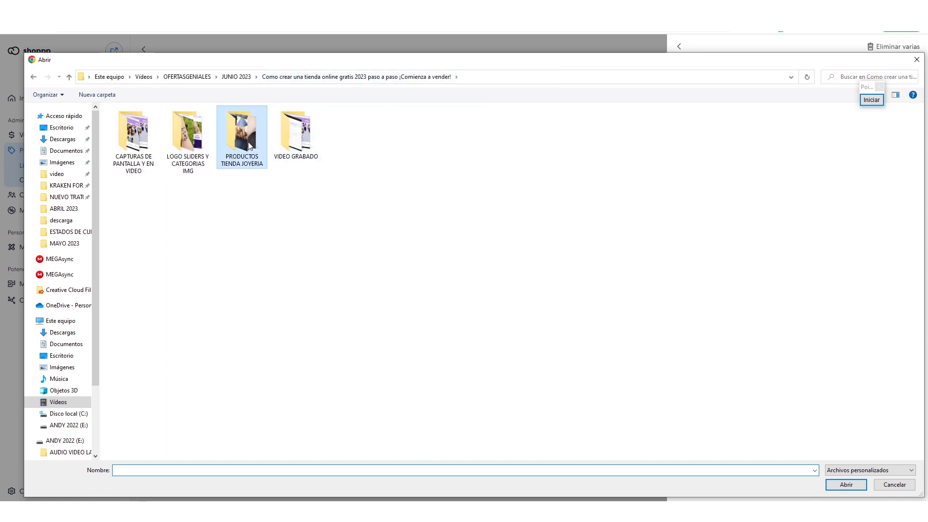
pyautogui.doubleClick(133, 130)
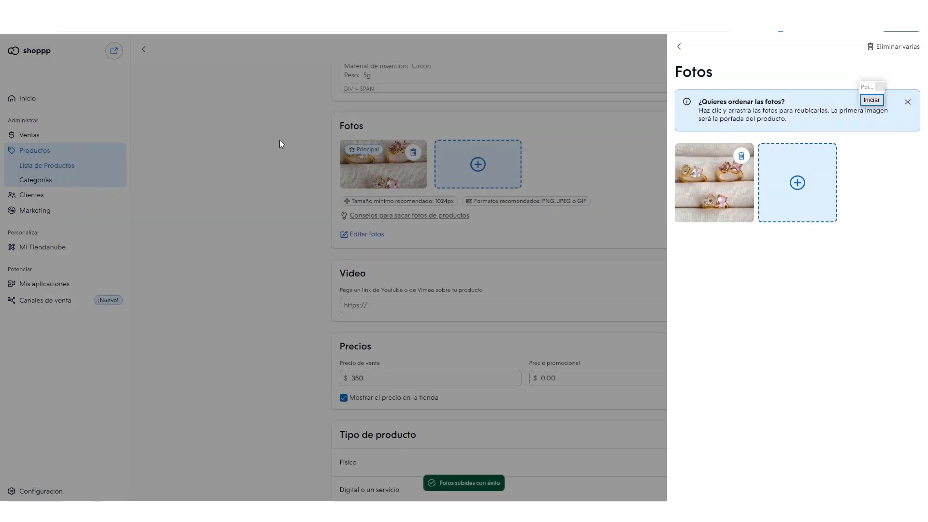
pyautogui.click(297, 201)
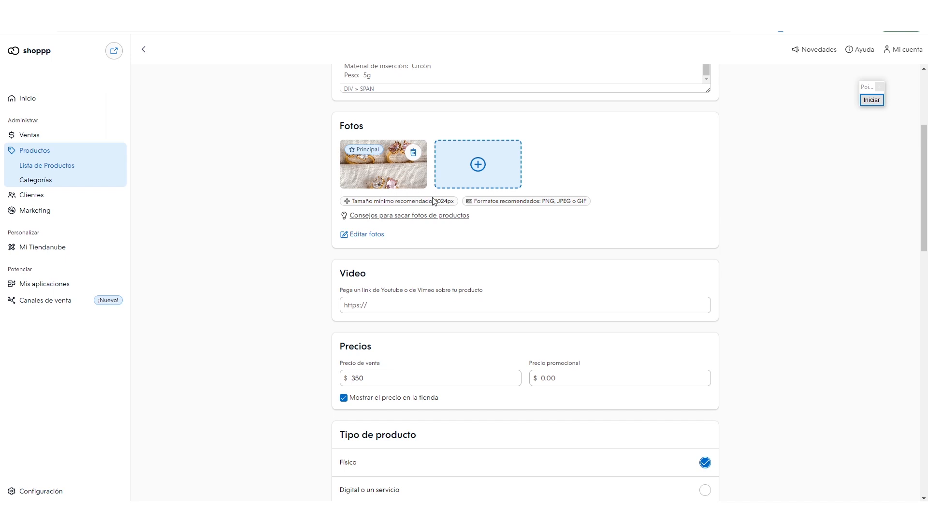
# Enter a promotional price of 300 for the ring and clear it again
pyautogui.scroll(-2, 433, 202)
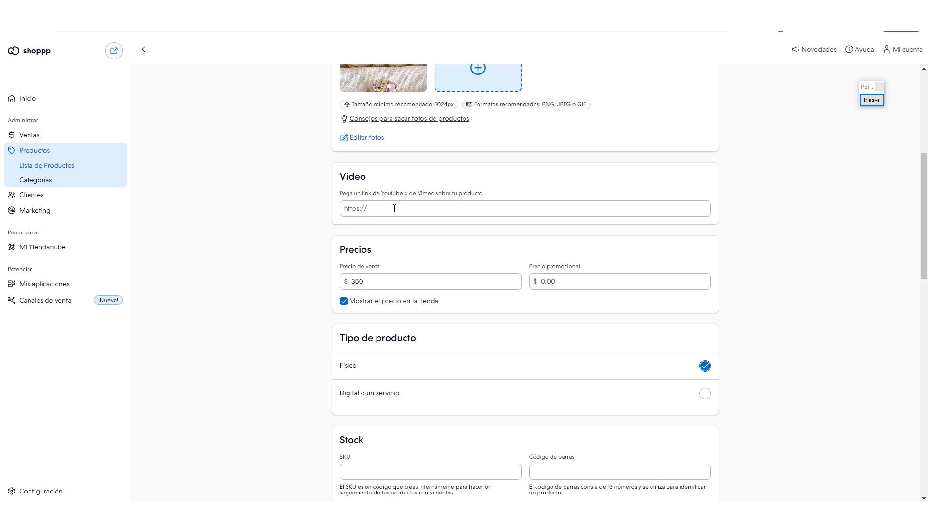
pyautogui.scroll(-2, 395, 208)
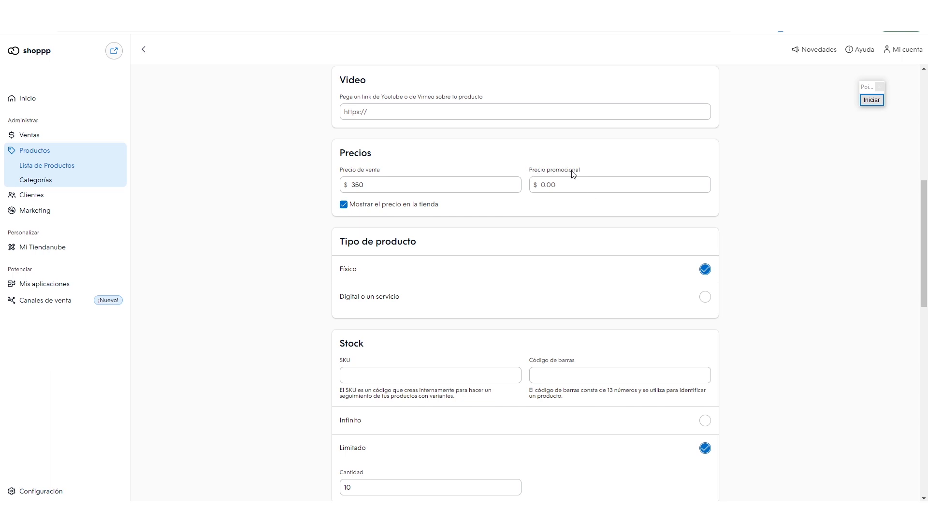
pyautogui.click(561, 187)
pyautogui.write('300')
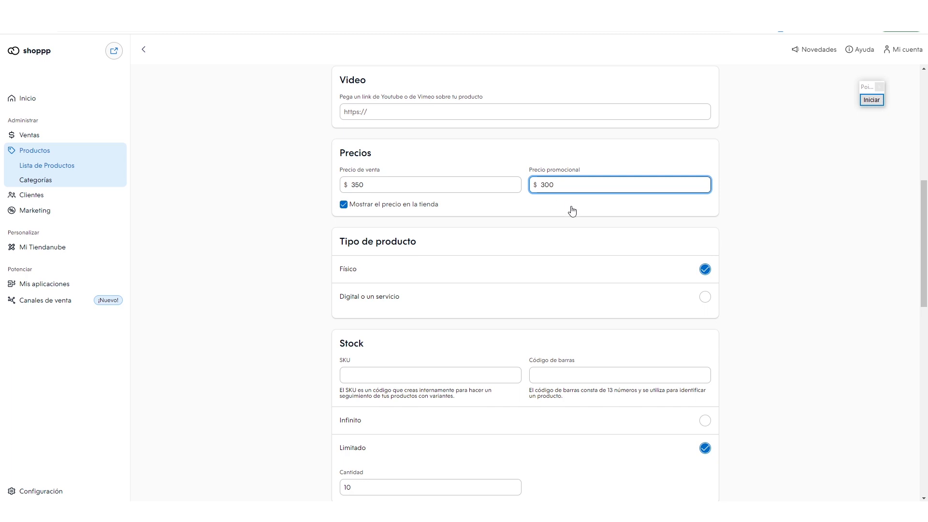
pyautogui.press('BackSpace')
pyautogui.press('BackSpace')
# Review the ring's product type, limited stock quantity, weight and dimensions, and Instagram and Google Shopping fields
pyautogui.scroll(-2, 465, 203)
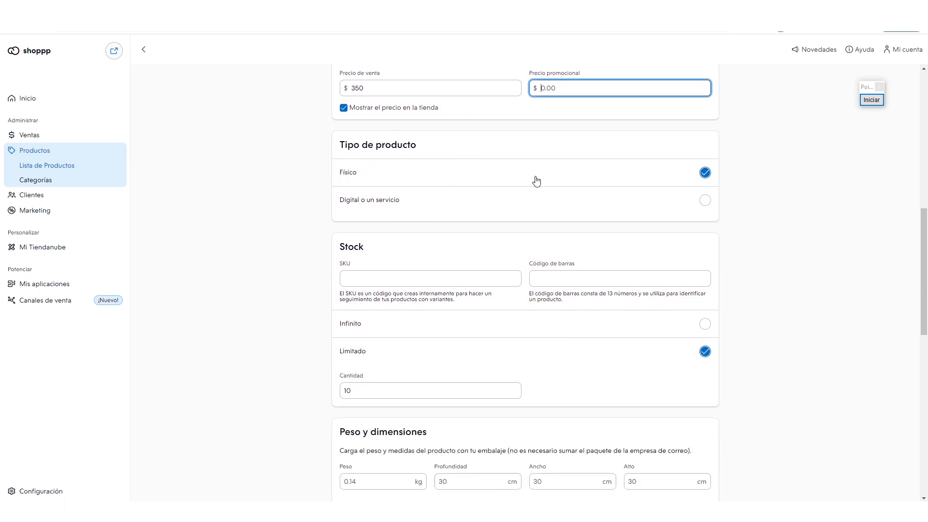
pyautogui.scroll(-2, 535, 180)
pyautogui.scroll(-2, 370, 174)
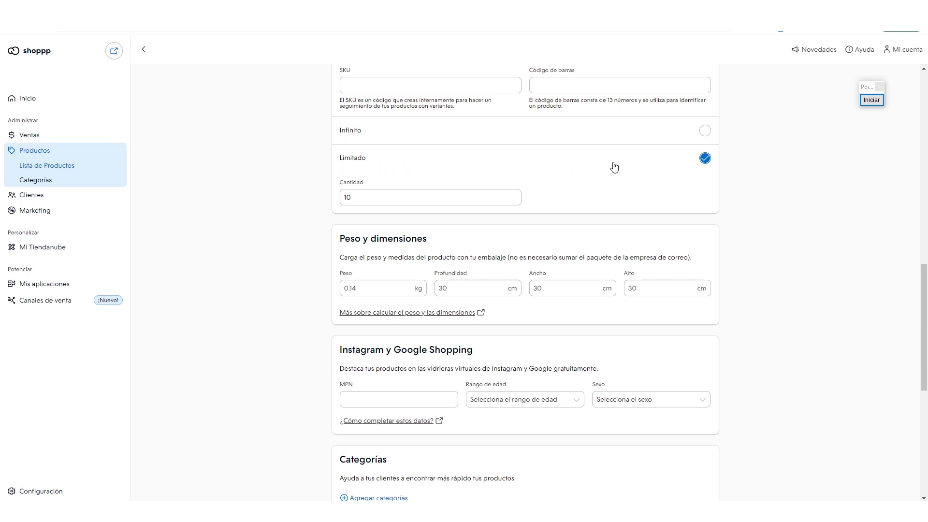
pyautogui.click(352, 197)
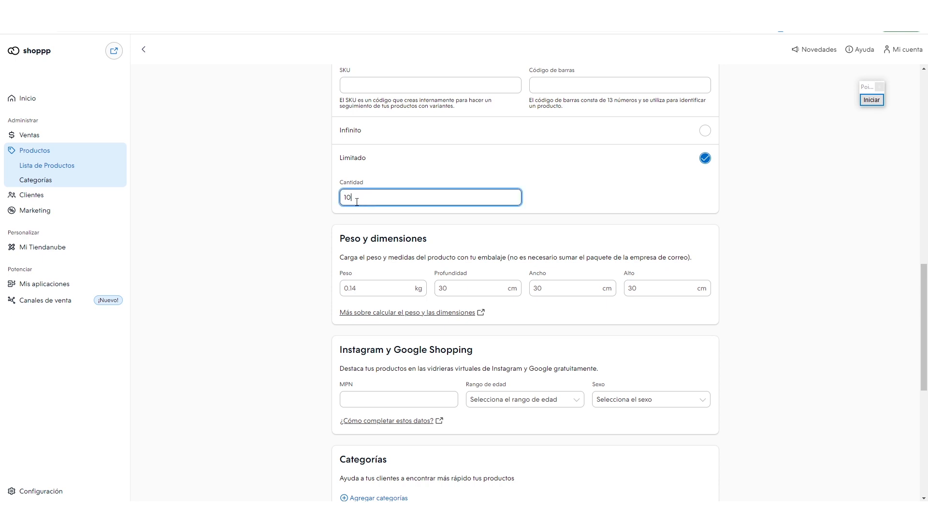
pyautogui.scroll(-2, 359, 216)
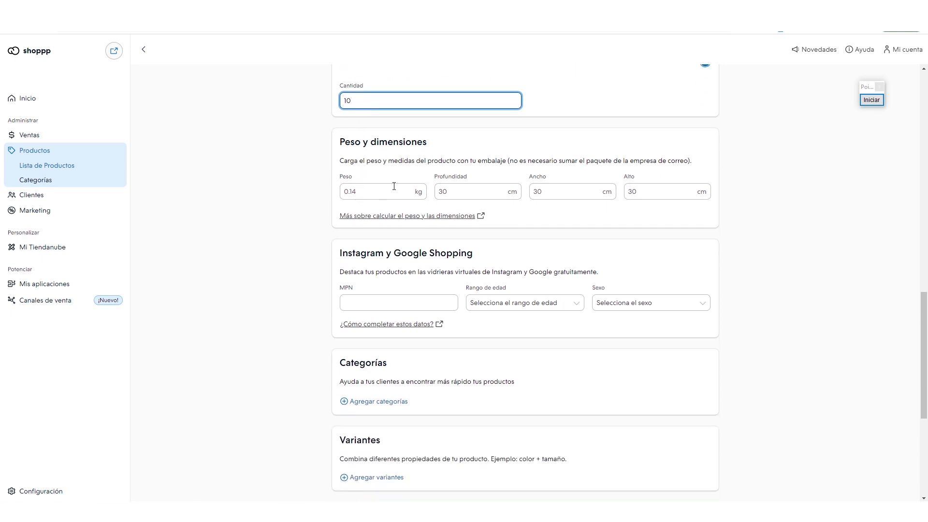
pyautogui.scroll(-2, 394, 187)
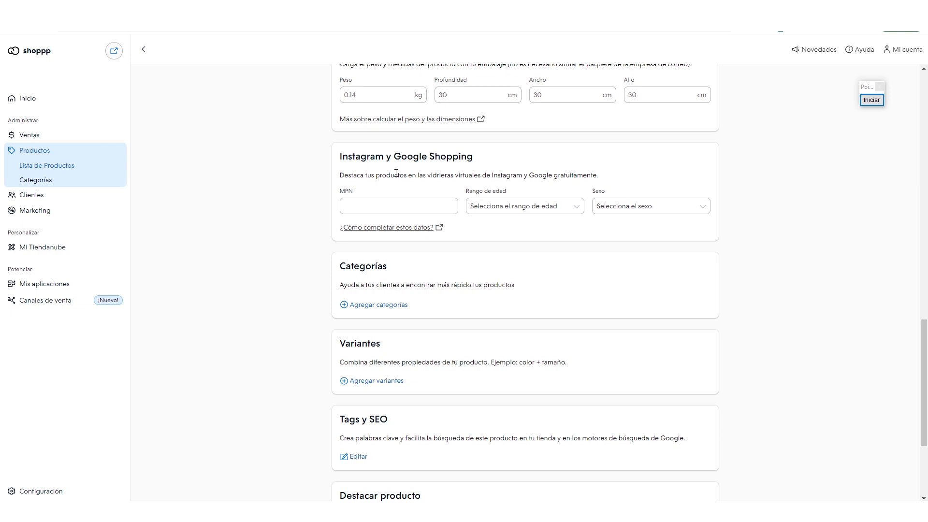
pyautogui.scroll(-2, 414, 190)
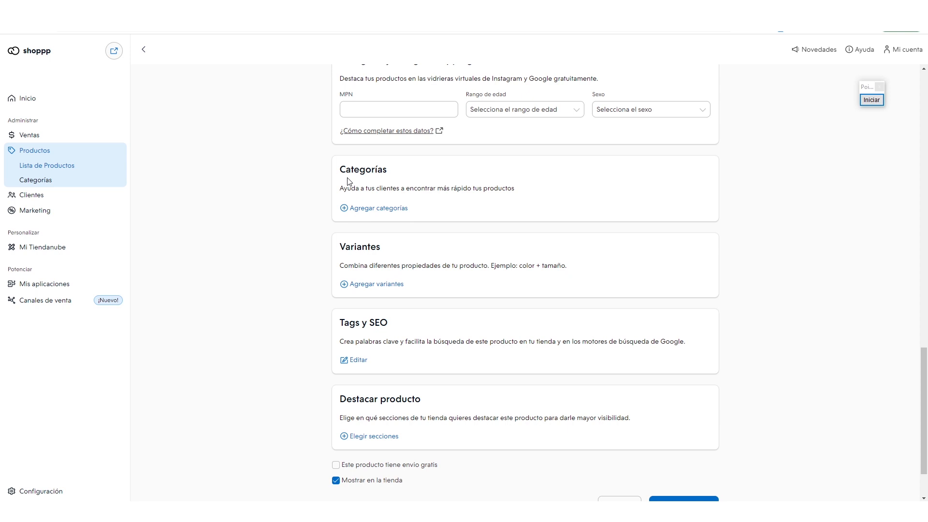
# Create a product category named ANILLOS, assign it to the ring and save the product
pyautogui.click(366, 209)
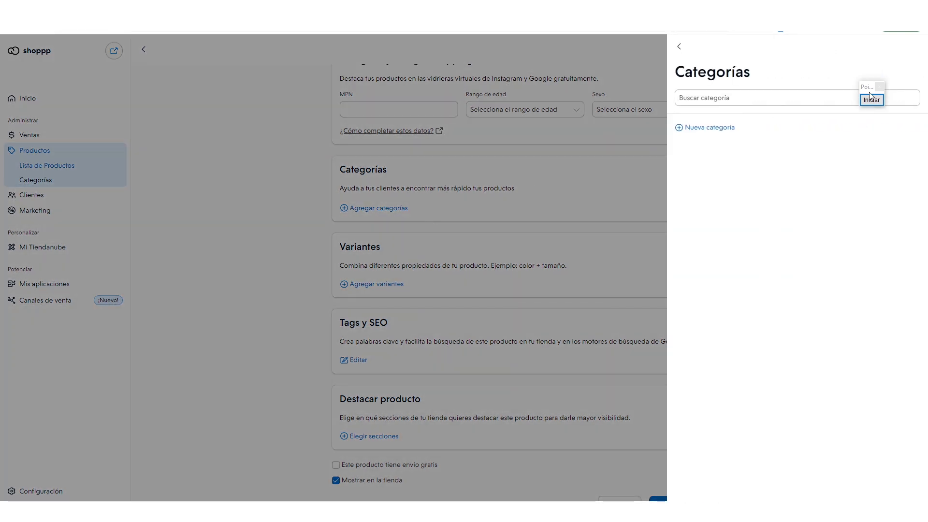
pyautogui.moveTo(864, 86); pyautogui.dragTo(891, 55)
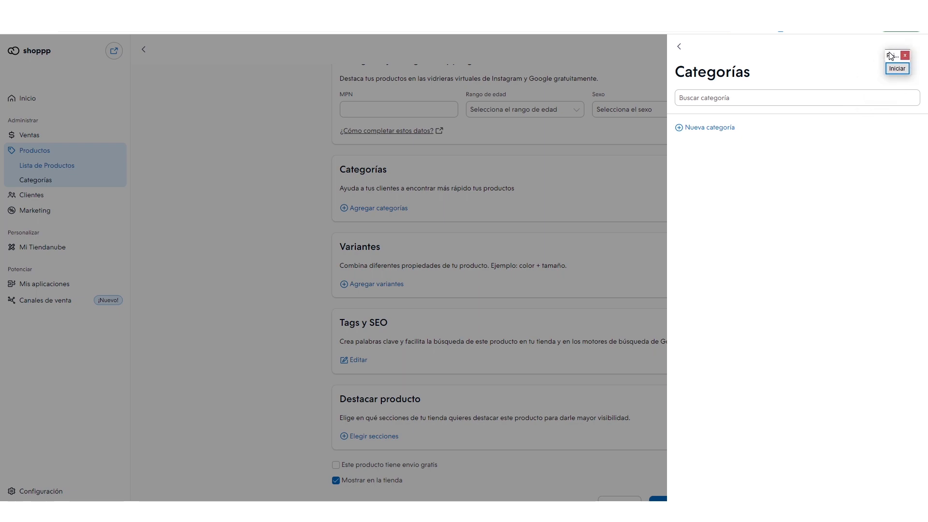
pyautogui.click(706, 129)
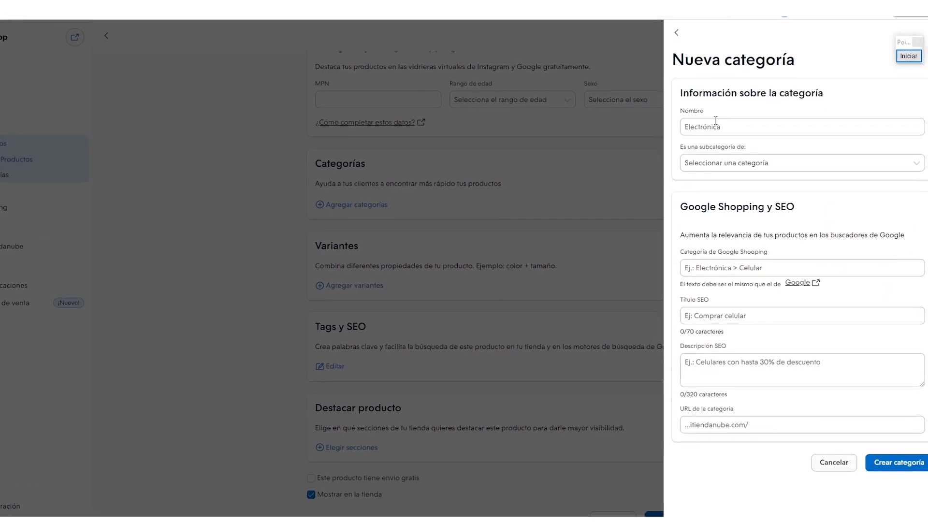
pyautogui.click(692, 109)
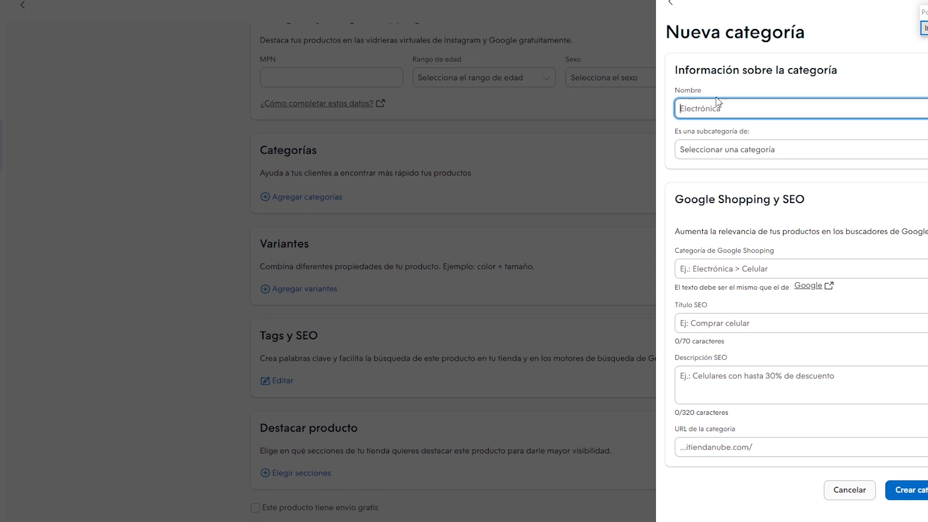
pyautogui.write('ANILLOS')
pyautogui.click(924, 498)
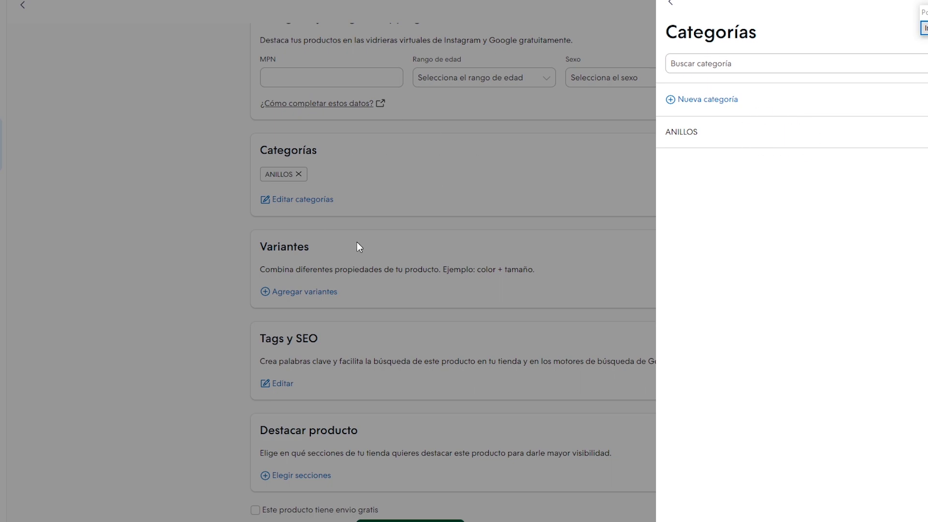
pyautogui.click(142, 216)
pyautogui.scroll(-2, 342, 225)
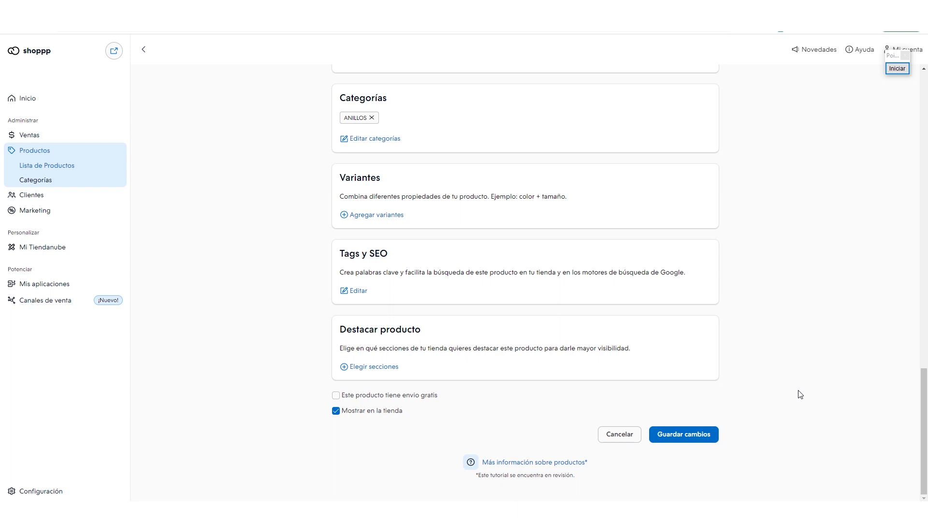
pyautogui.click(690, 440)
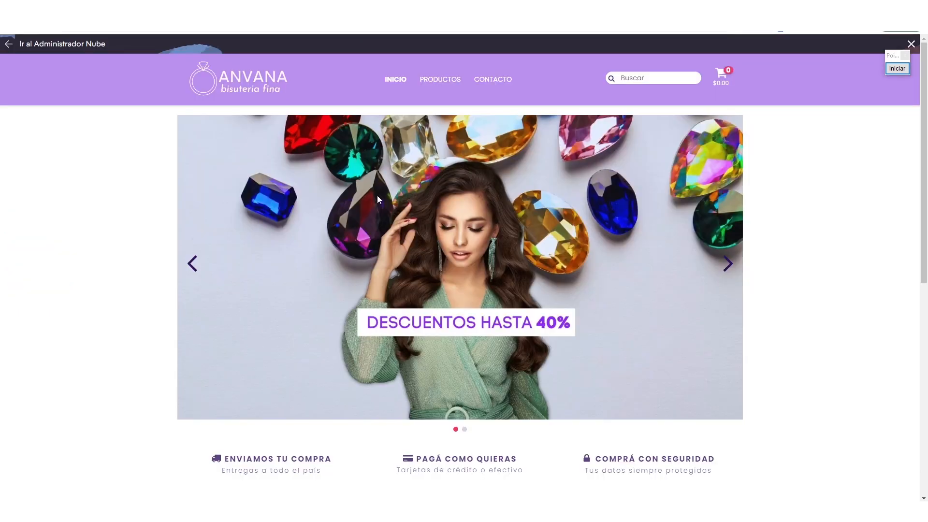
# Check the store's home page for the new product, from the carousel through the category banners to the footer
pyautogui.scroll(-9, 354, 211)
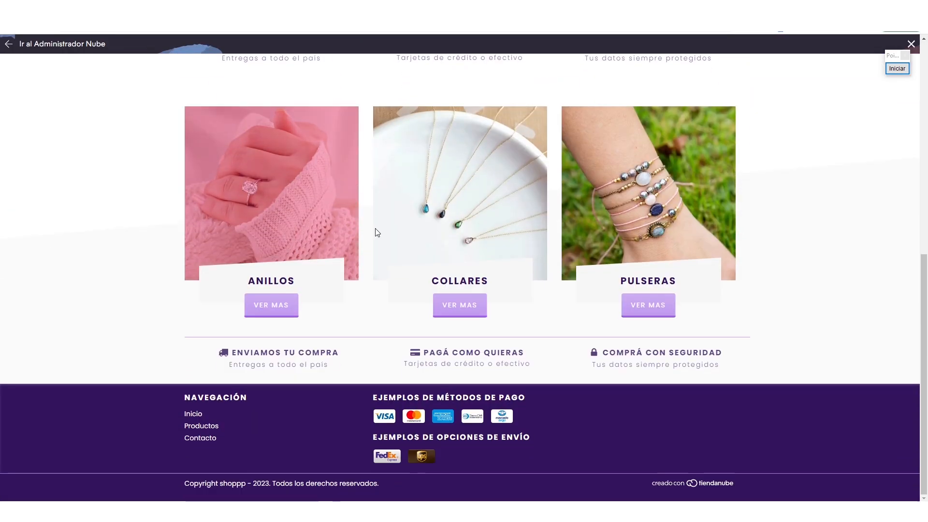
pyautogui.scroll(5, 378, 202)
pyautogui.scroll(2, 378, 203)
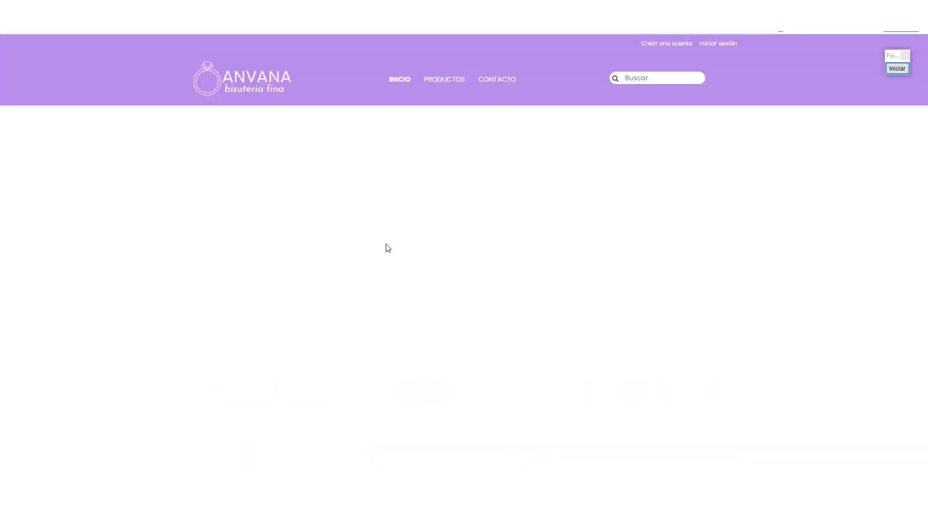
pyautogui.scroll(-6, 369, 245)
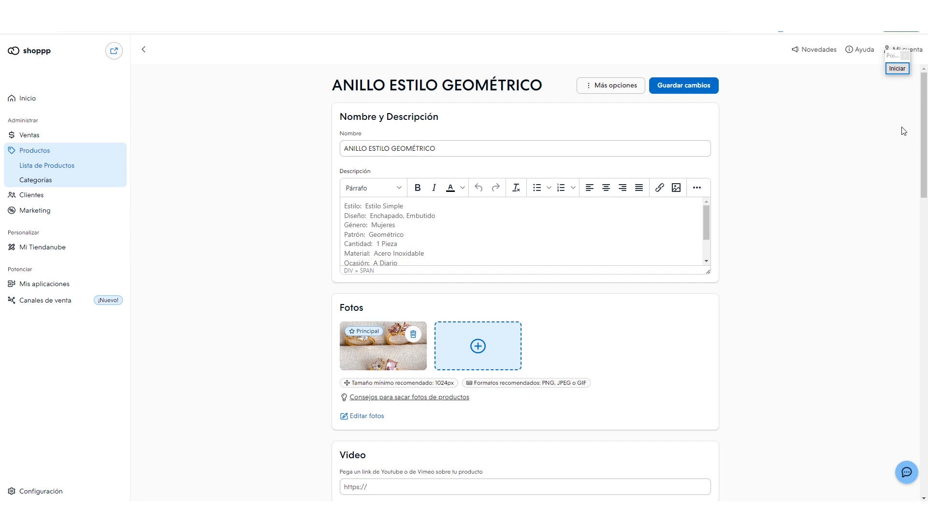
# Open a blank new product form from the product list and look over its name, photo, price and remaining sections
pyautogui.click(898, 70)
pyautogui.click(24, 152)
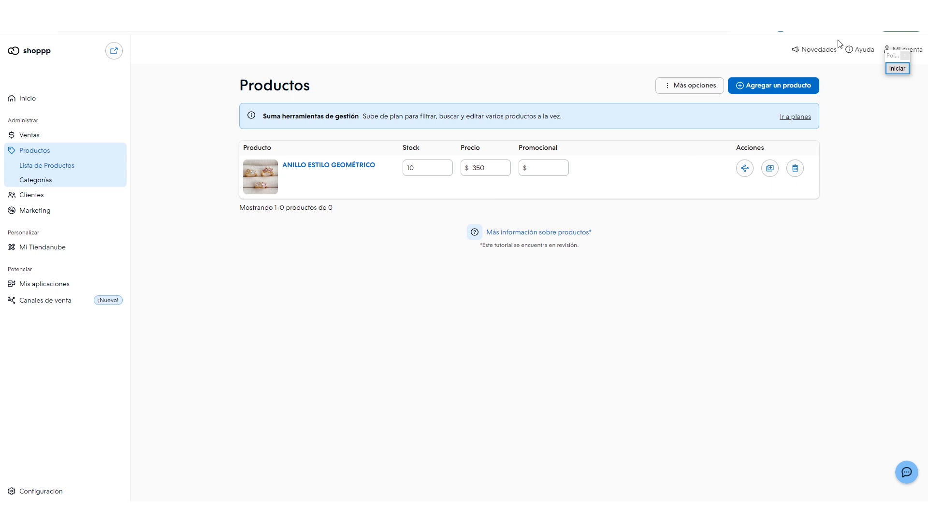
pyautogui.click(753, 92)
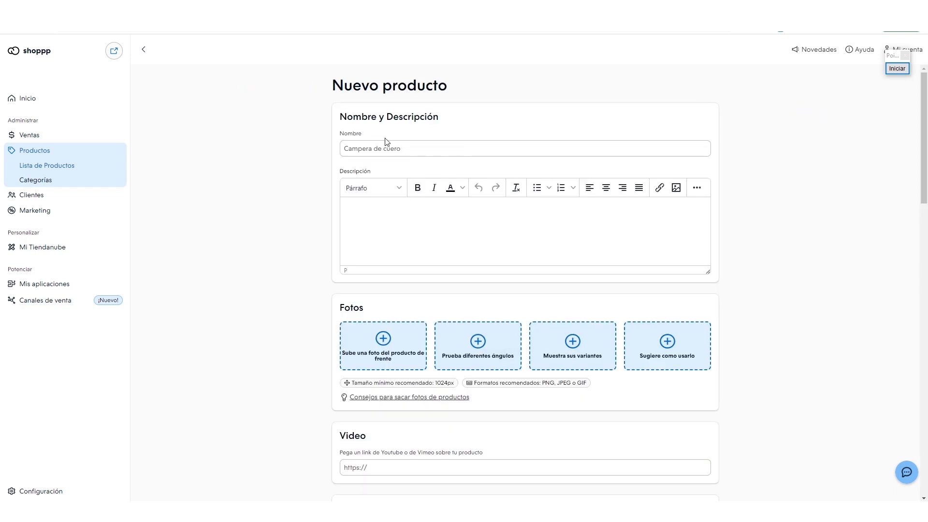
pyautogui.scroll(-3, 416, 252)
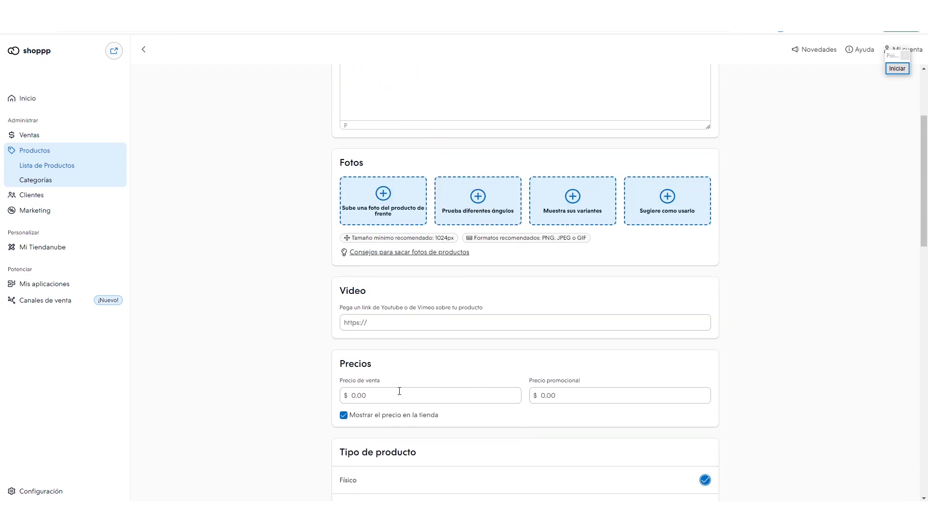
pyautogui.scroll(-6, 382, 392)
pyautogui.scroll(8, 324, 341)
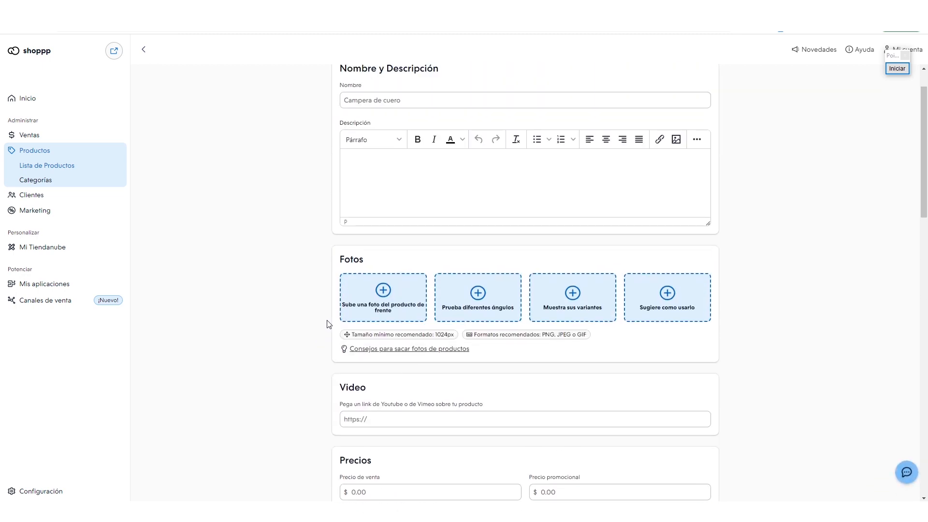
pyautogui.scroll(1, 327, 325)
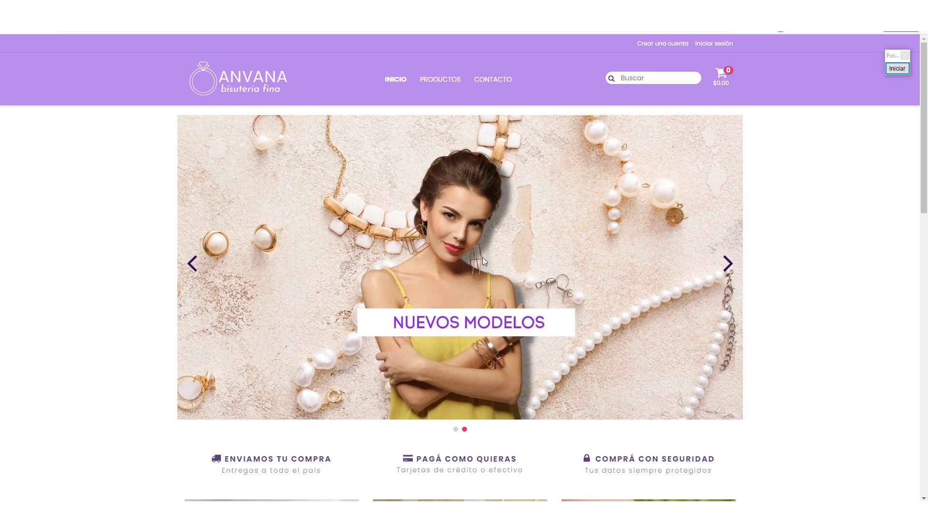
# View the fully stocked ANVANA store's home page, including its category banners, featured products and footer
pyautogui.scroll(-7, 544, 202)
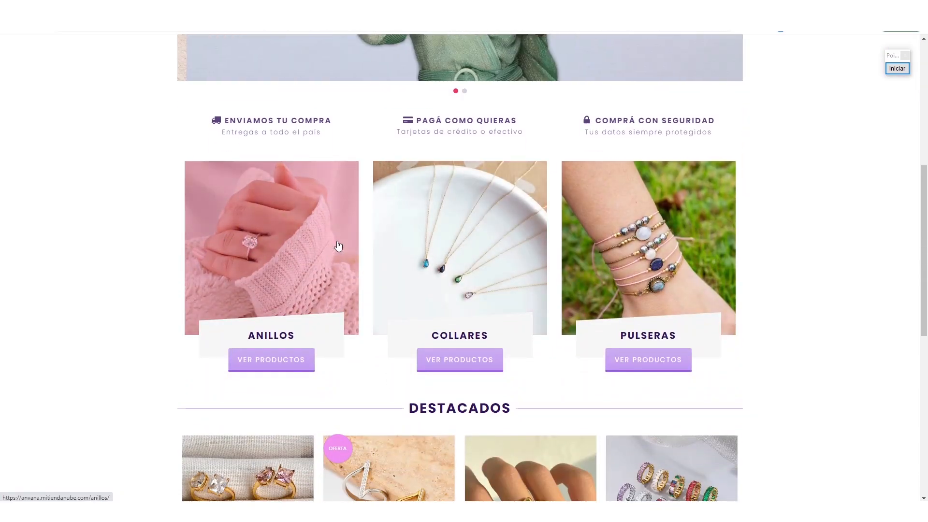
pyautogui.scroll(-7, 280, 178)
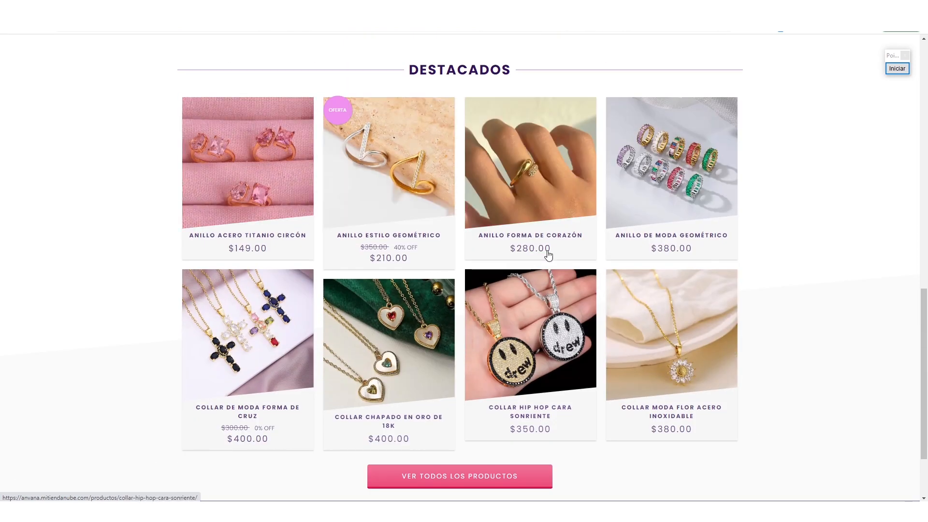
pyautogui.scroll(-3, 517, 267)
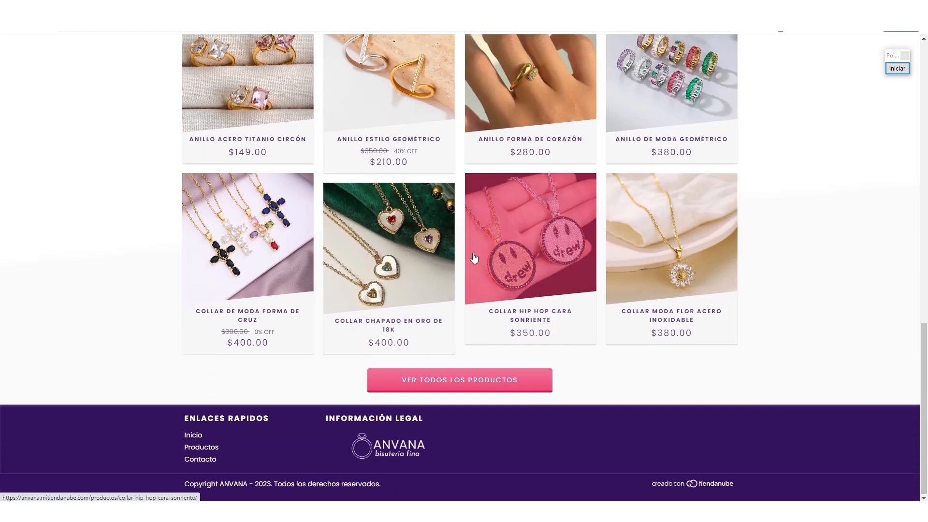
pyautogui.scroll(3, 516, 268)
# Open the ANILLO ESTILO GEOMÉTRICO page from the featured products and view its price, photo and description
pyautogui.click(422, 219)
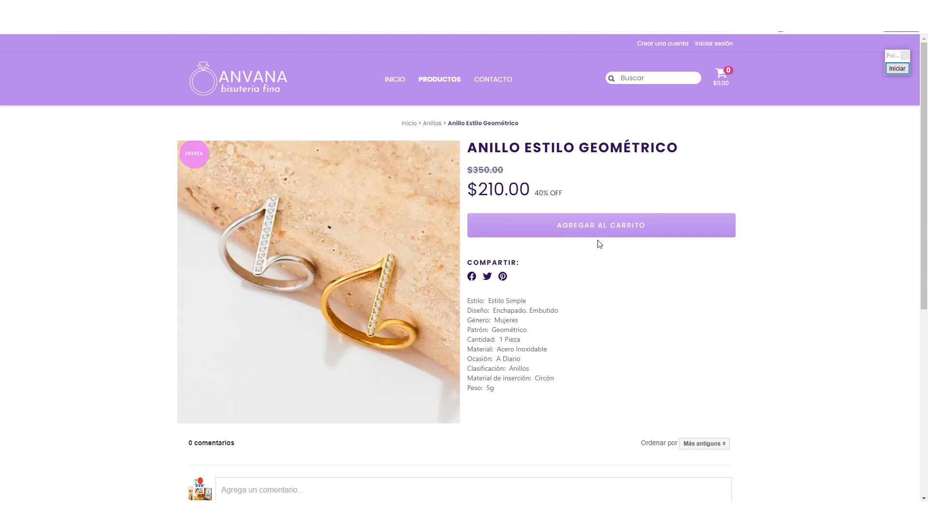
pyautogui.scroll(-4, 605, 252)
pyautogui.scroll(4, 604, 255)
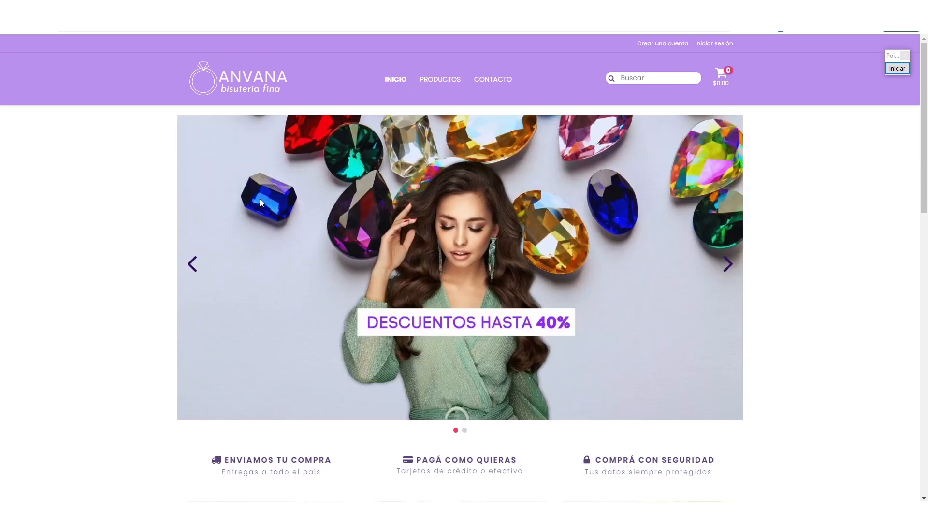
# Return to the ANVANA home page and look through its carousel, category banners, featured products and footer once more
pyautogui.scroll(-3, 159, 213)
pyautogui.scroll(3, 147, 220)
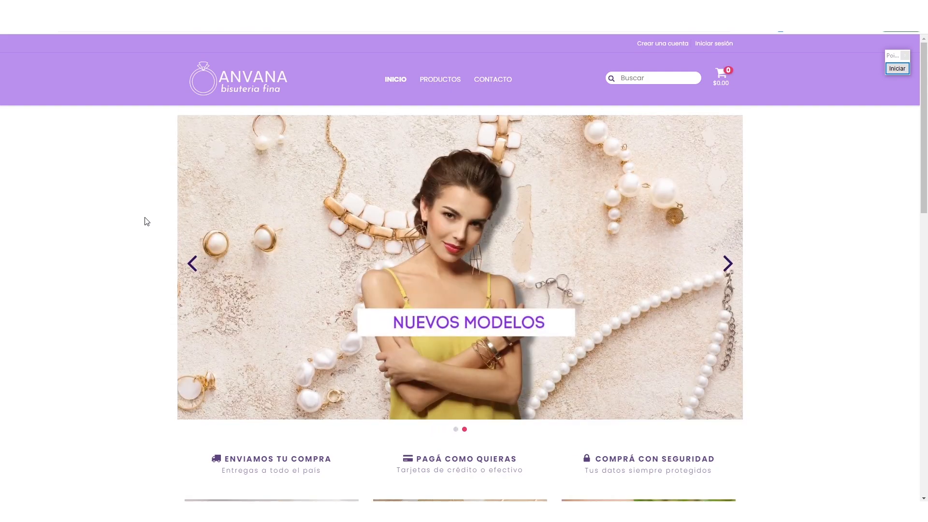
pyautogui.scroll(-9, 147, 223)
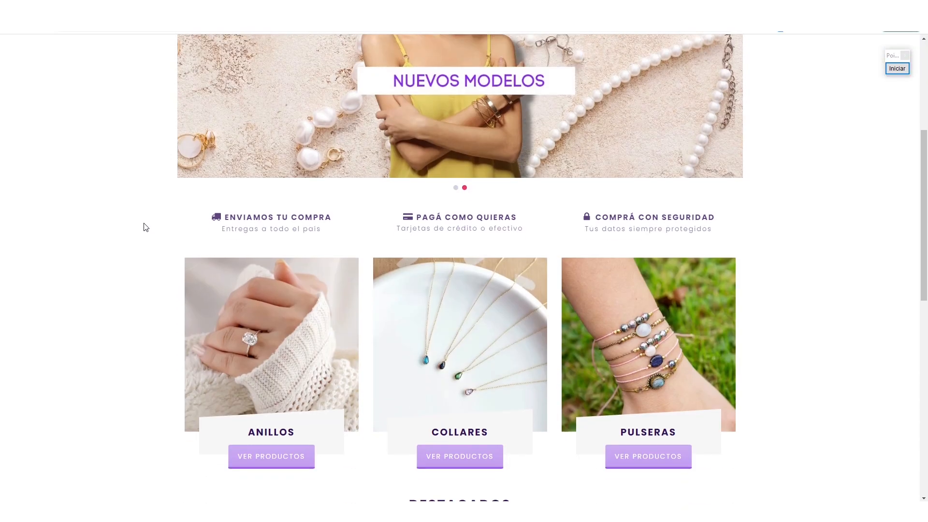
pyautogui.scroll(8, 146, 230)
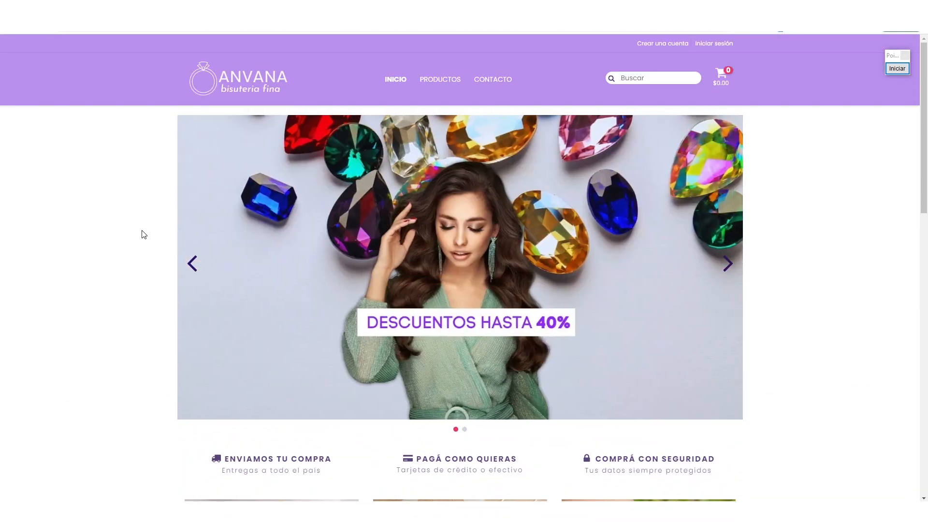
pyautogui.scroll(-12, 144, 235)
pyautogui.scroll(-1, 143, 240)
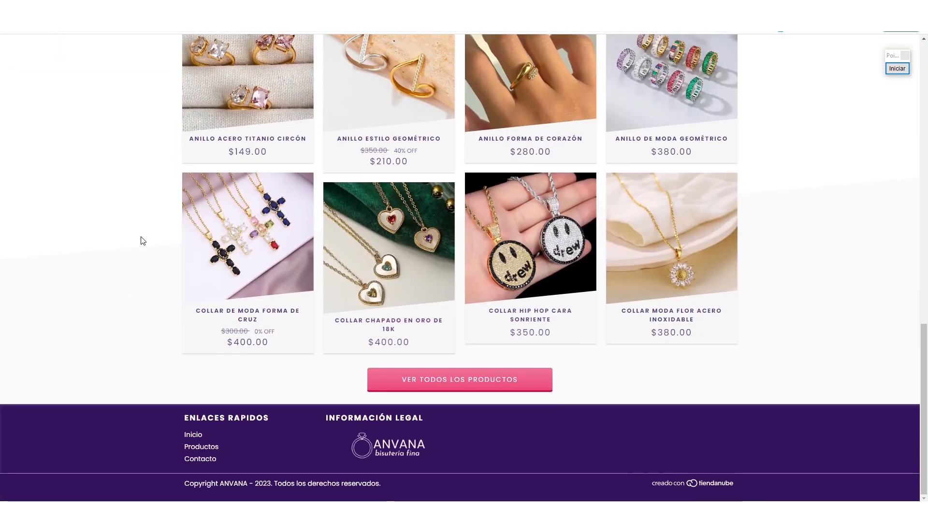
pyautogui.scroll(12, 142, 238)
pyautogui.scroll(1, 141, 236)
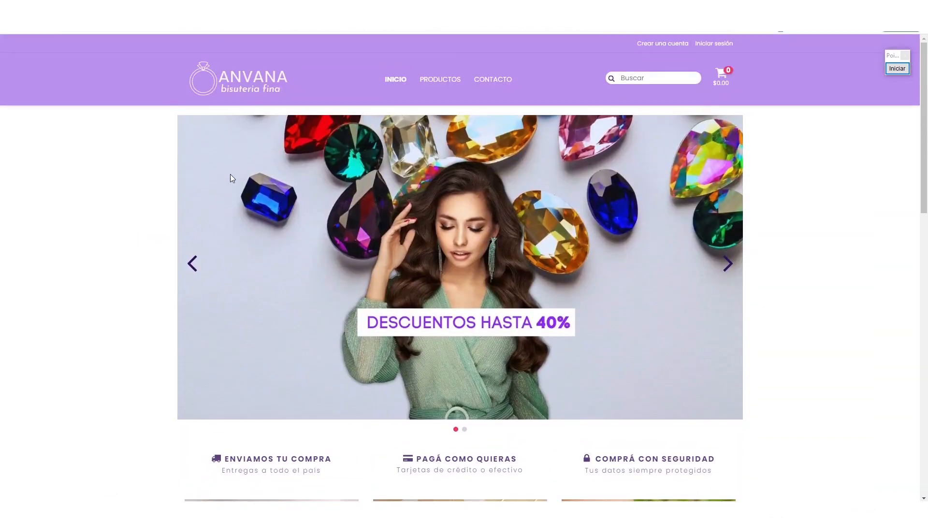